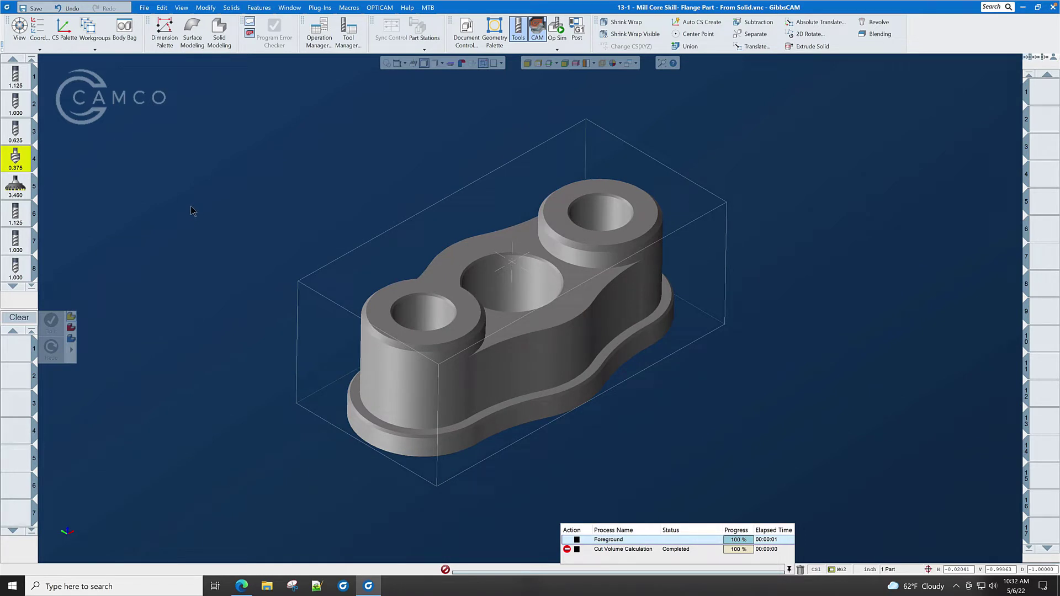
- Start a Roughing process with the 3.460 face mill (tool 5), with depths 0.25 and 0
{"action": "left_click_drag", "start_coordinate": [16, 187], "coordinate": [14, 347]}
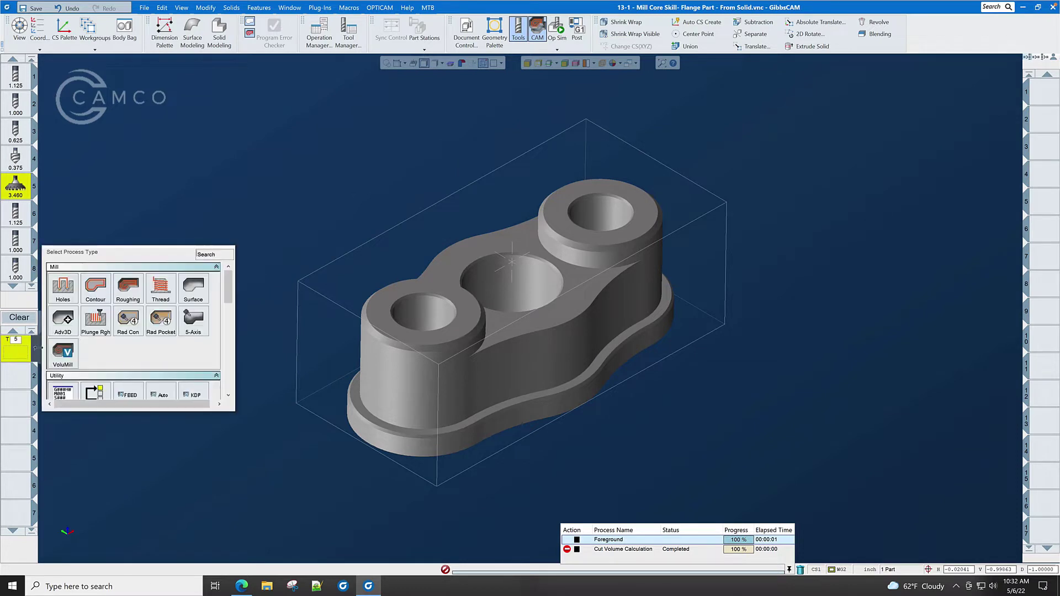
{"action": "left_click", "coordinate": [127, 289]}
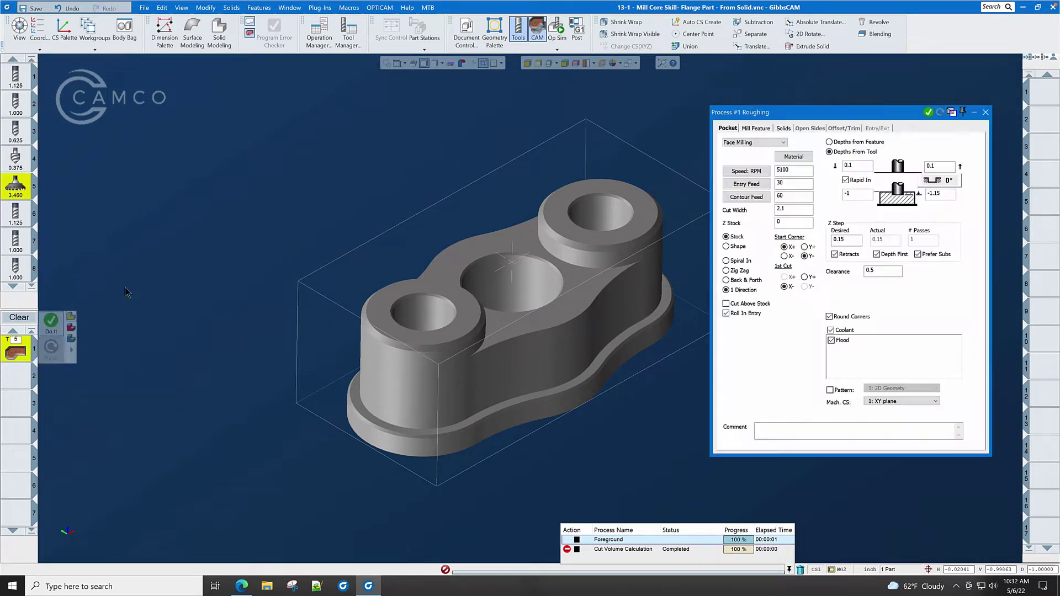
{"action": "double_click", "coordinate": [856, 194]}
{"action": "type", "text": ".25"}
{"action": "double_click", "coordinate": [942, 196]}
{"action": "type", "text": "0"}
- Set both upper clearance values to 0.35
{"action": "double_click", "coordinate": [865, 166]}
{"action": "type", "text": ".35"}
{"action": "double_click", "coordinate": [943, 166]}
{"action": "type", "text": ".3"}
{"action": "key", "text": "Escape"}
- Set spindle speed to 965 RPM, entry feed to 32 and contour feed to 64
{"action": "left_click", "coordinate": [802, 171]}
{"action": "type", "text": "9"}
{"action": "type", "text": "65"}
{"action": "key", "text": "Tab"}
{"action": "type", "text": "32"}
{"action": "key", "text": "Tab"}
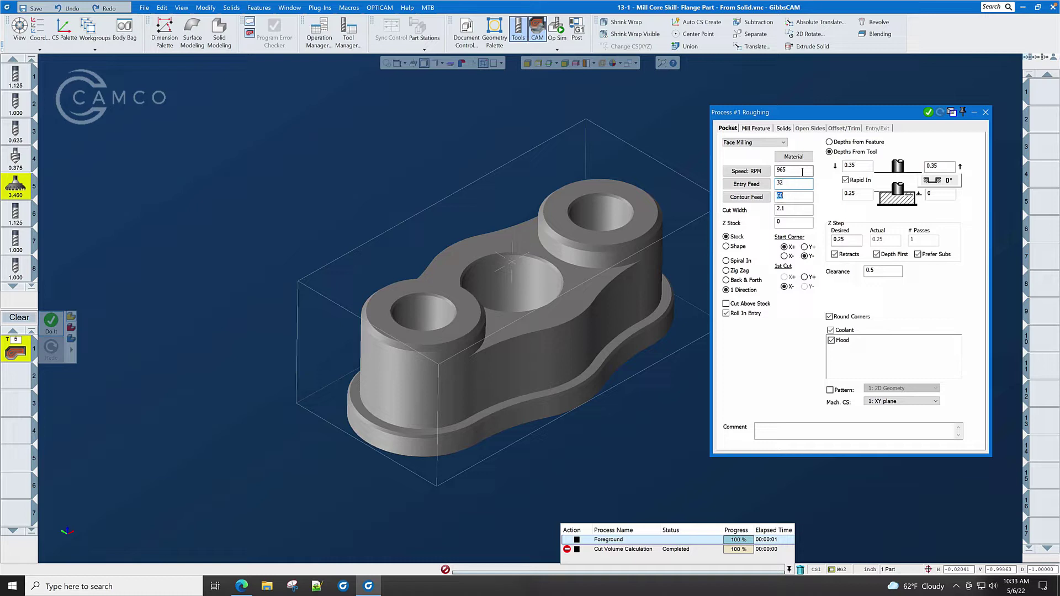
{"action": "type", "text": "6"}
{"action": "key", "text": "BackSpace"}
{"action": "type", "text": "4"}
- Set the cut width to 3*.7 (2.1), then open and close Document Control
{"action": "left_click", "coordinate": [800, 209]}
{"action": "double_click", "coordinate": [800, 209]}
{"action": "type", "text": "3*.7"}
{"action": "key", "text": "Return"}
{"action": "left_click", "coordinate": [472, 34]}
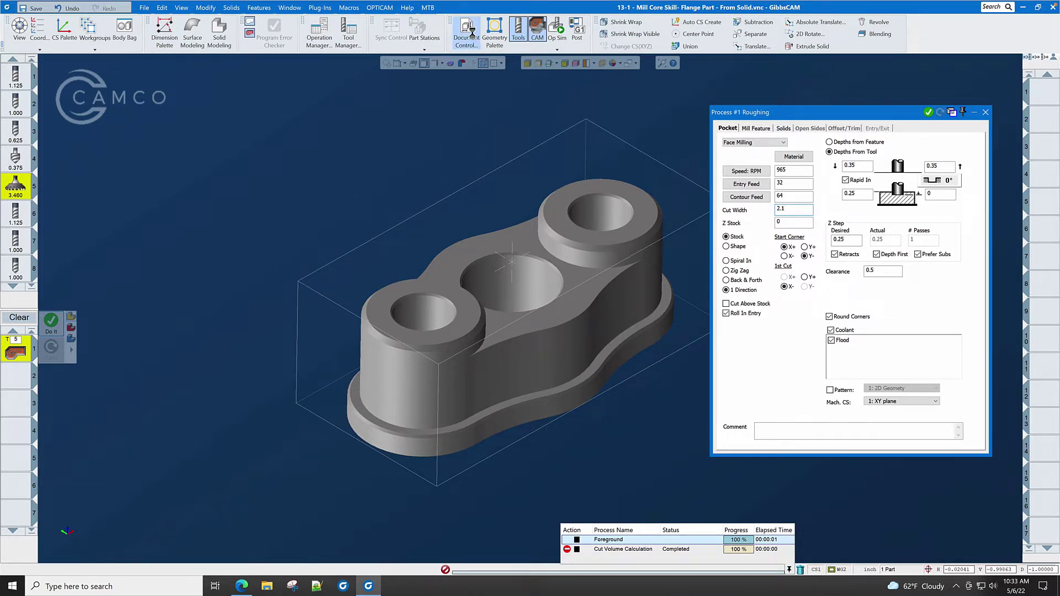
{"action": "left_click", "coordinate": [471, 33]}
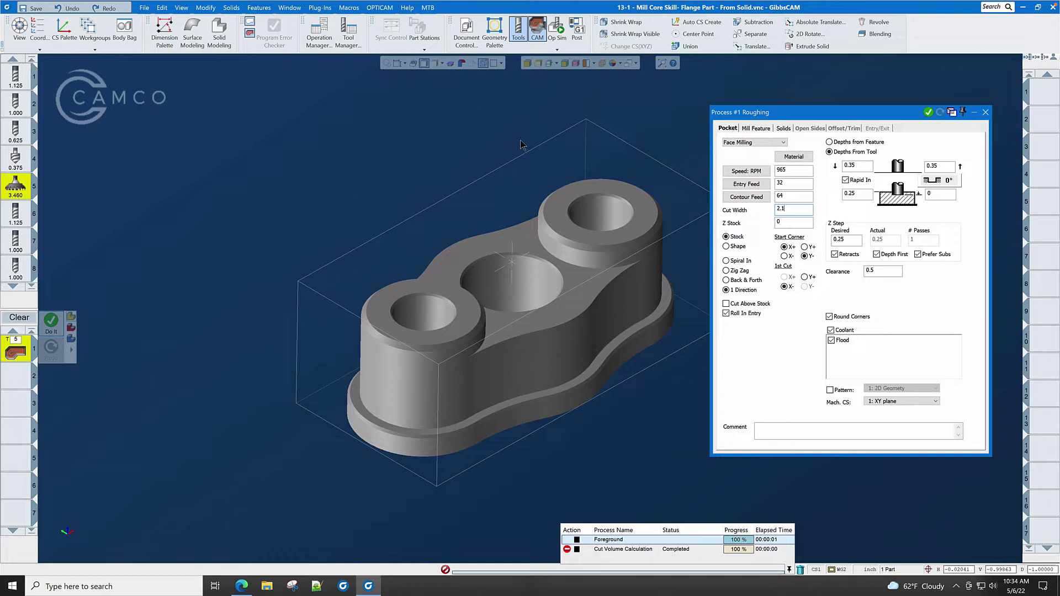
- Check tool 5's settings and set the desired Z step to 0.1
{"action": "double_click", "coordinate": [851, 241]}
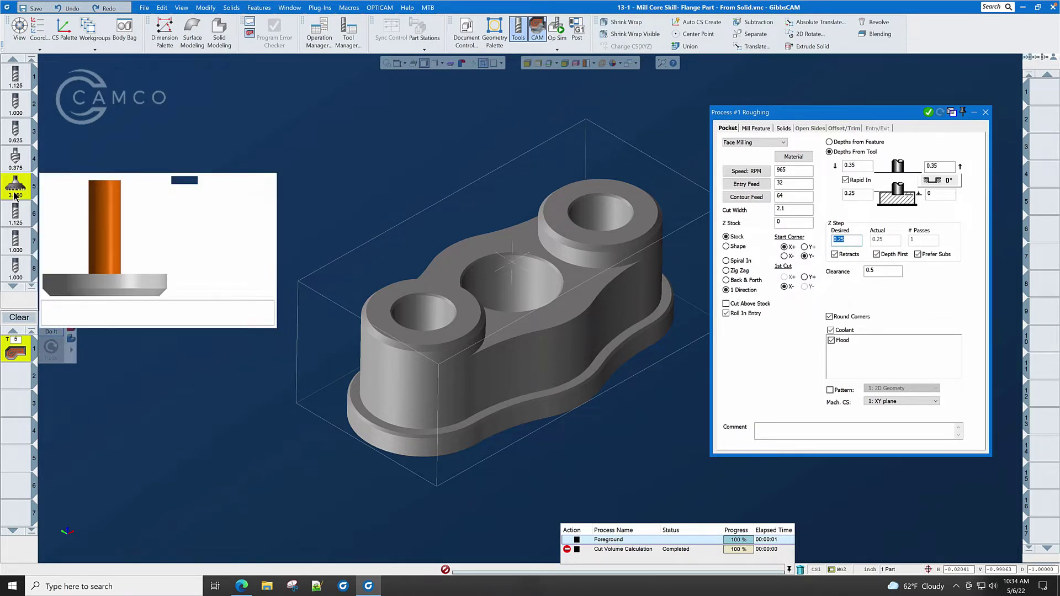
{"action": "double_click", "coordinate": [15, 188]}
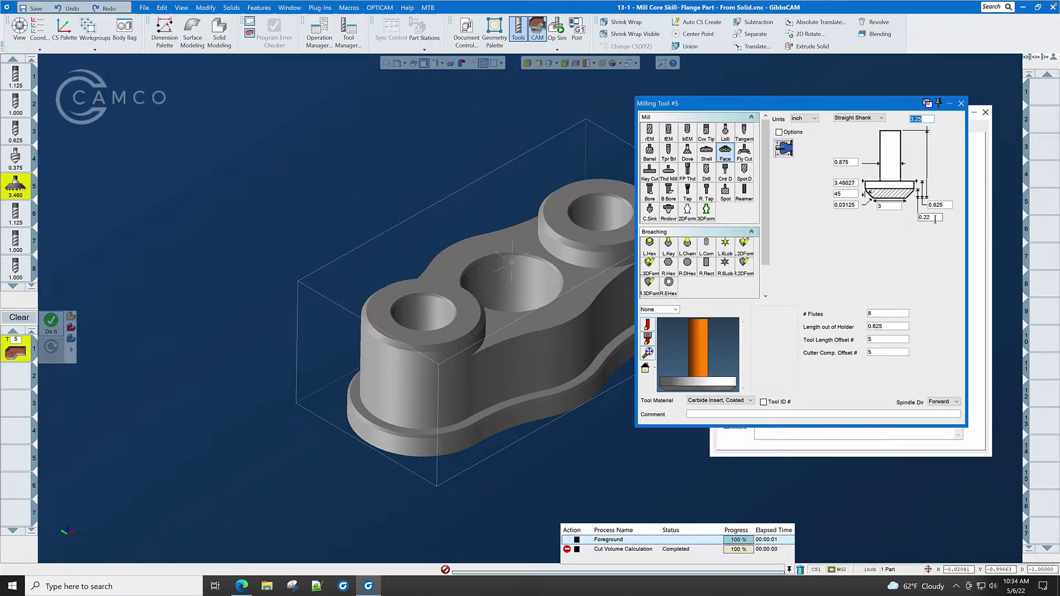
{"action": "left_click", "coordinate": [961, 103]}
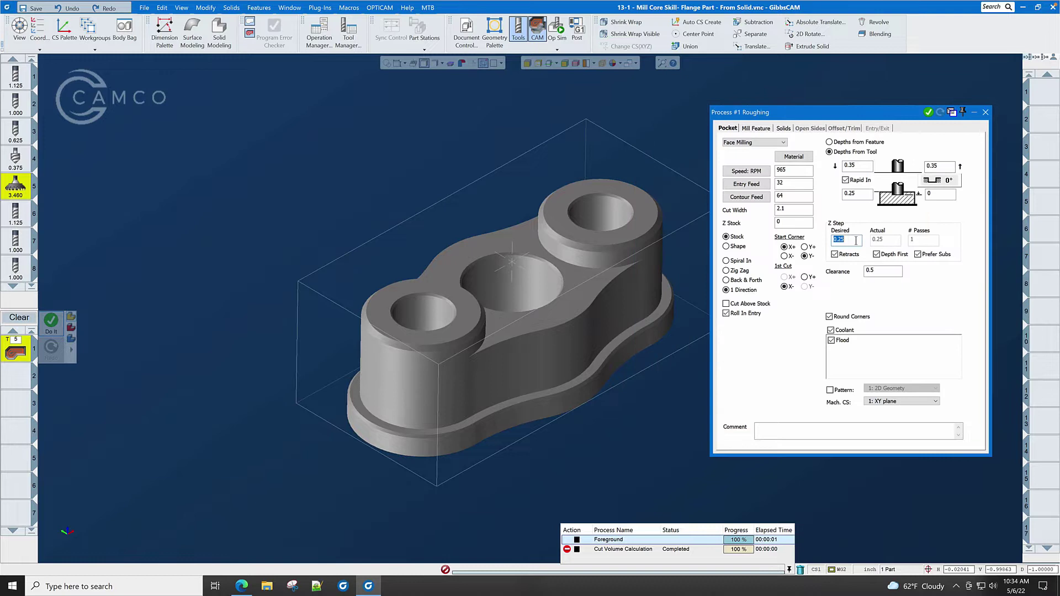
{"action": "type", "text": ".1"}
{"action": "double_click", "coordinate": [888, 271]}
- Generate the roughing toolpath, close the Process dialog, and open Op Sim for the part
{"action": "left_click", "coordinate": [928, 112]}
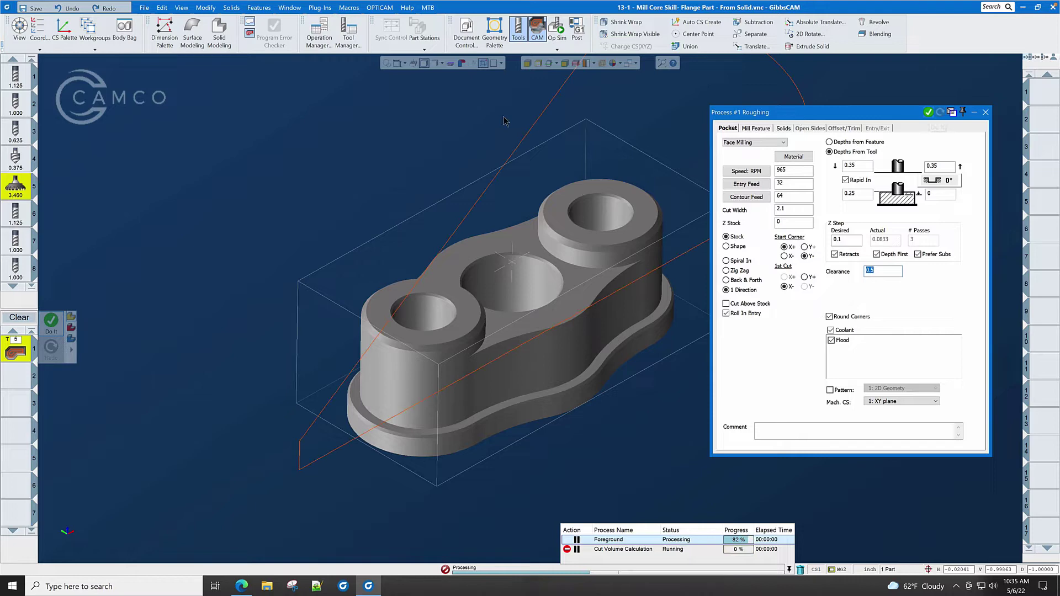
{"action": "scroll", "coordinate": [321, 187], "scroll_direction": "down", "scroll_amount": 2}
{"action": "scroll", "coordinate": [375, 264], "scroll_direction": "down", "scroll_amount": 1}
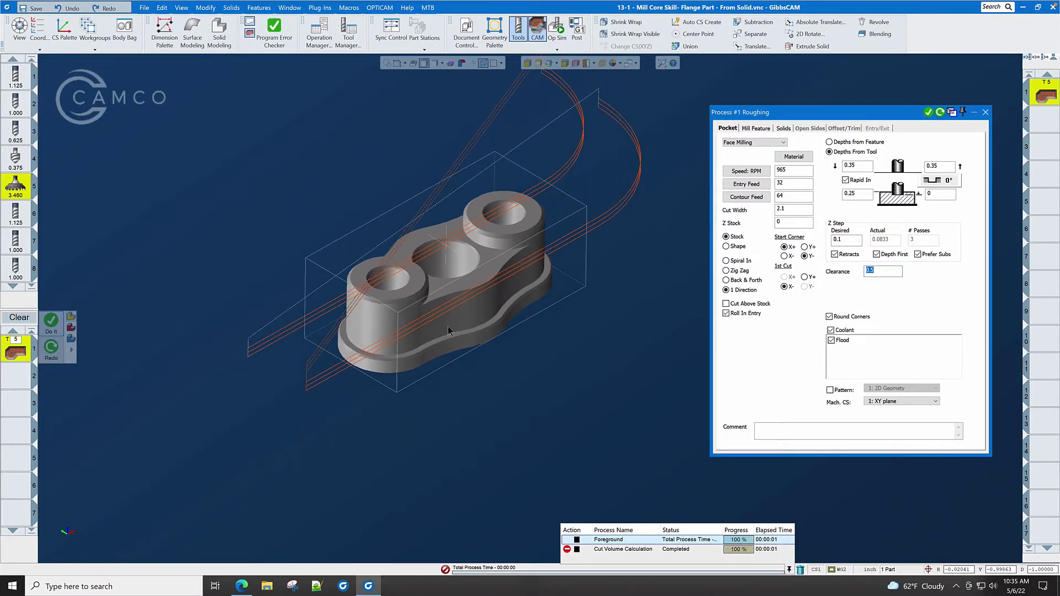
{"action": "scroll", "coordinate": [579, 378], "scroll_direction": "down", "scroll_amount": 1}
{"action": "left_click", "coordinate": [986, 113]}
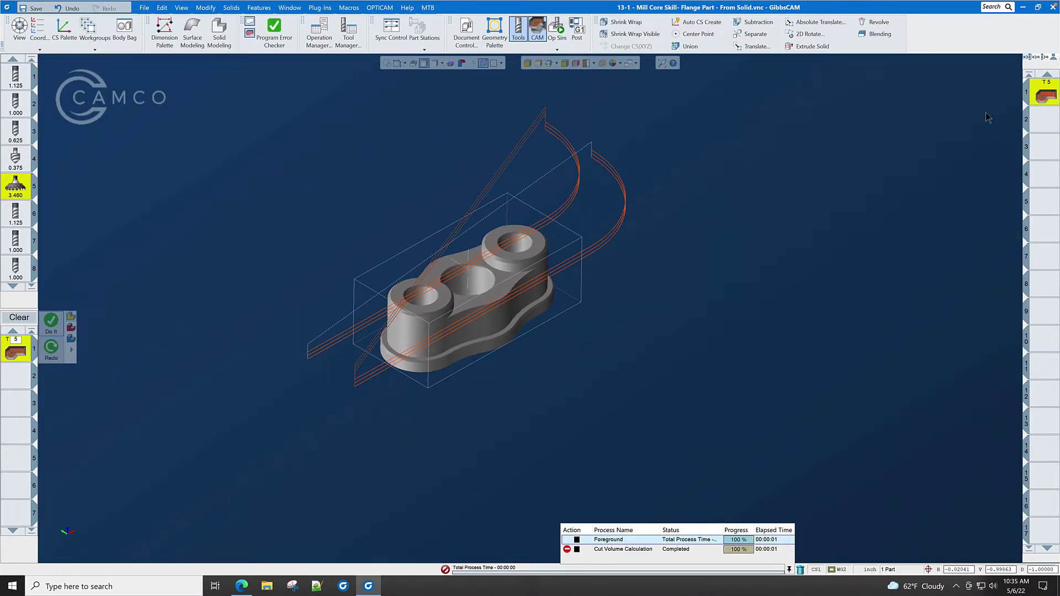
{"action": "left_click", "coordinate": [495, 323]}
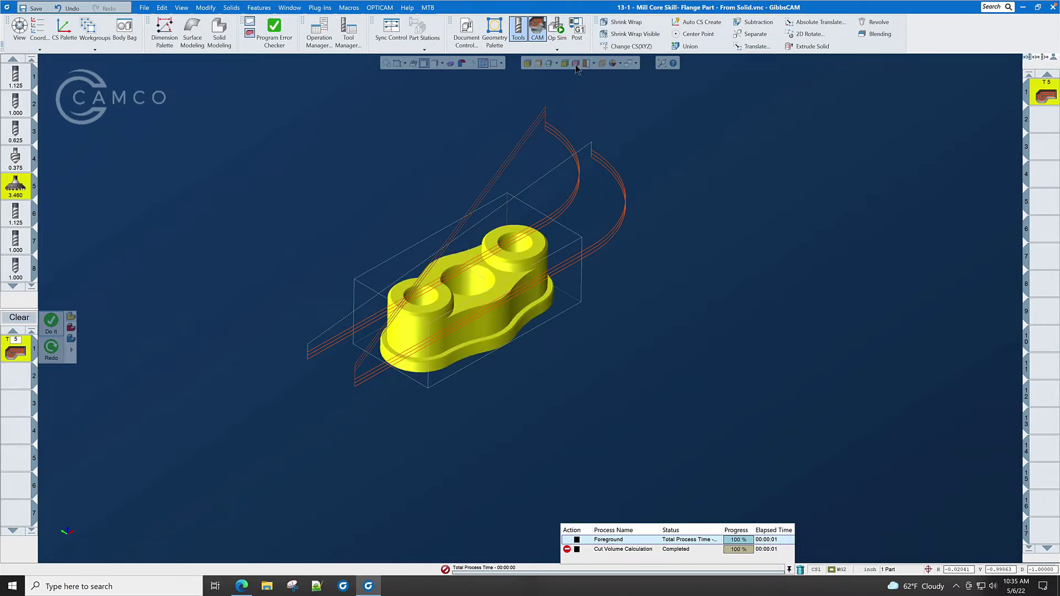
{"action": "left_click", "coordinate": [556, 30]}
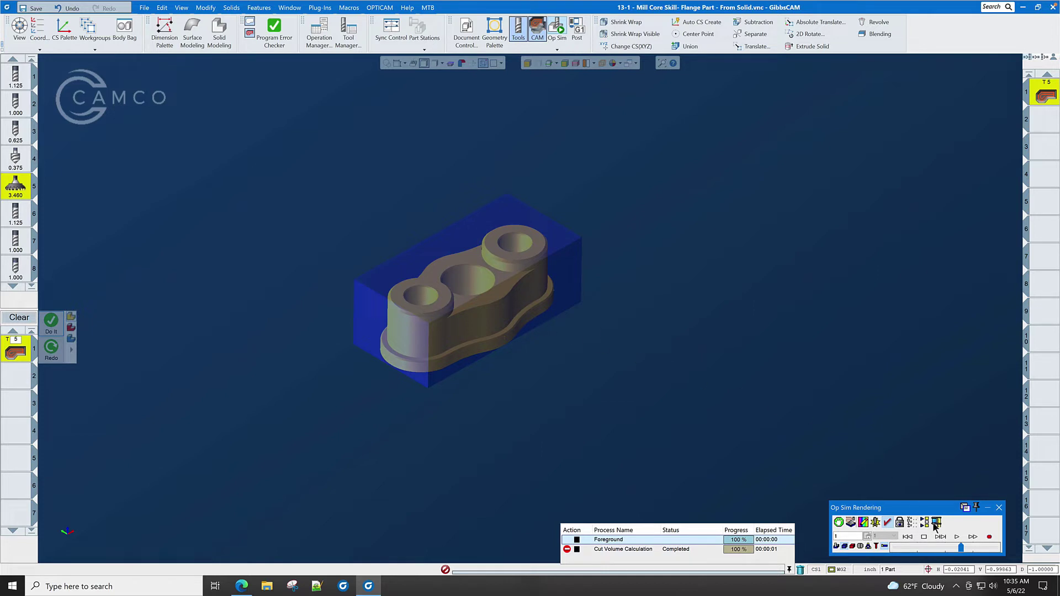
- Run the roughing simulation at reduced speed, checking front and isometric views
{"action": "left_click_drag", "start_coordinate": [960, 548], "coordinate": [916, 550]}
{"action": "left_click", "coordinate": [956, 536]}
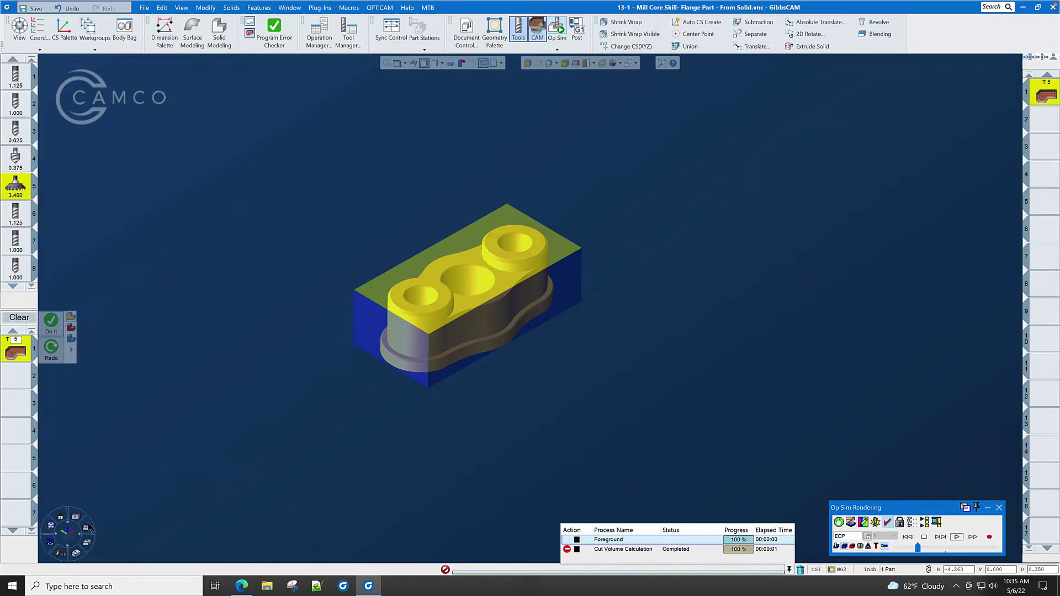
{"action": "mouse_move", "coordinate": [65, 531]}
{"action": "left_click", "coordinate": [87, 529]}
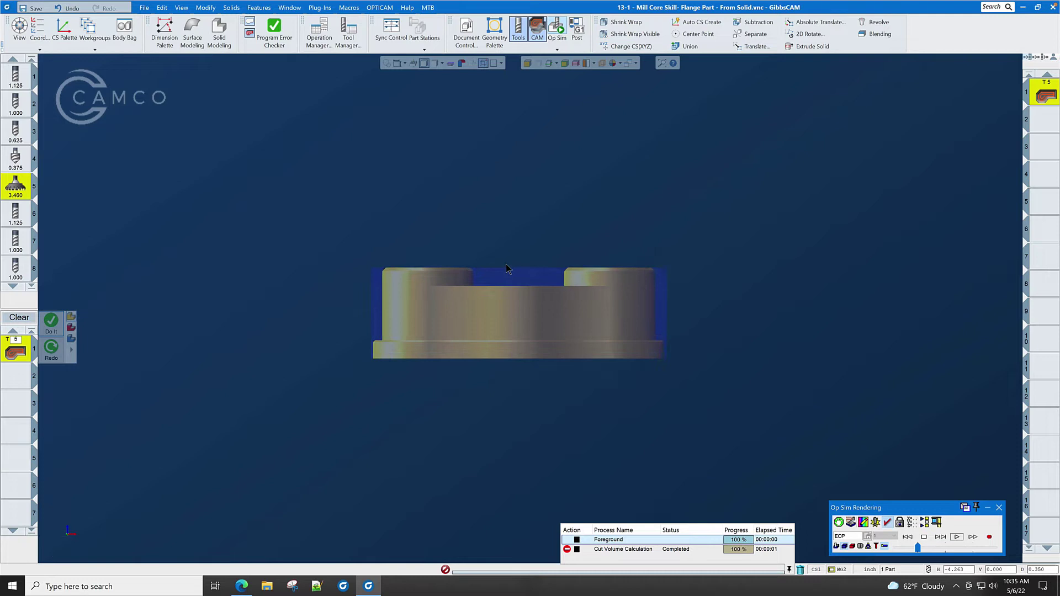
{"action": "scroll", "coordinate": [507, 269], "scroll_direction": "up", "scroll_amount": 2}
{"action": "scroll", "coordinate": [504, 274], "scroll_direction": "up", "scroll_amount": 2}
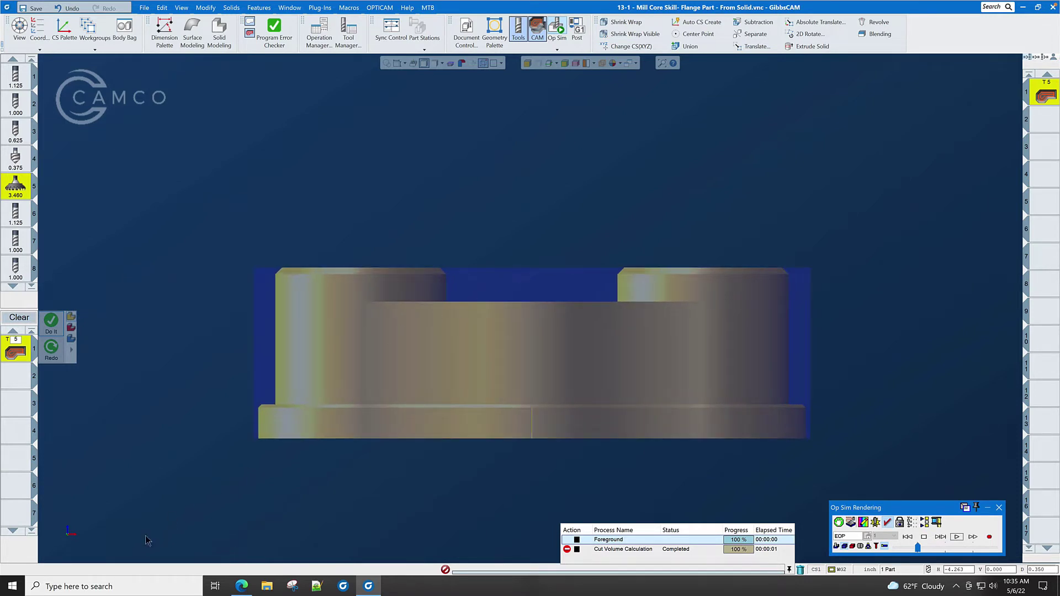
{"action": "left_click", "coordinate": [76, 551]}
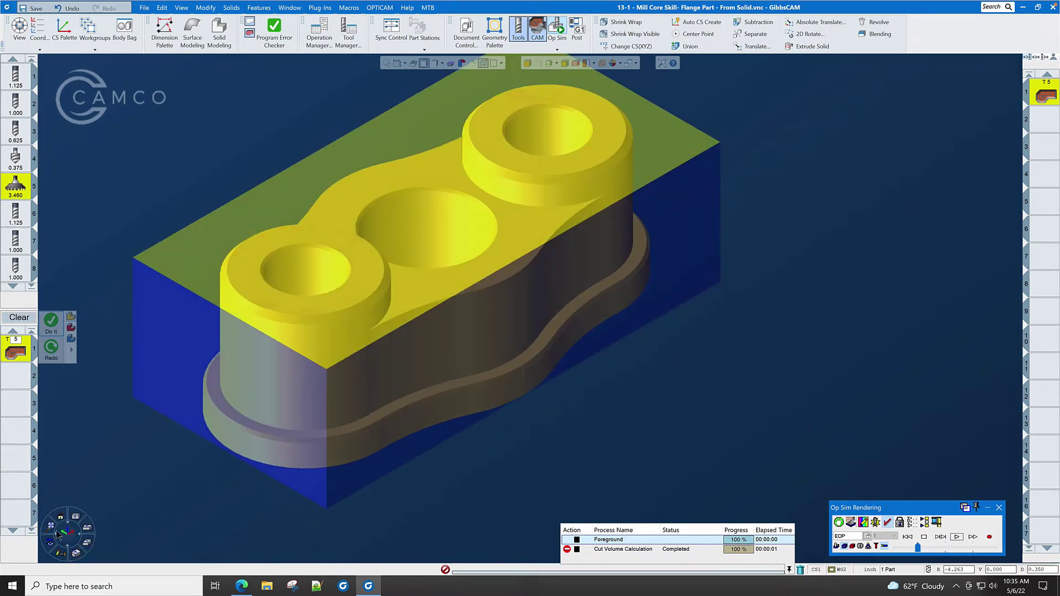
{"action": "left_click", "coordinate": [56, 534]}
{"action": "scroll", "coordinate": [498, 303], "scroll_direction": "down", "scroll_amount": 1}
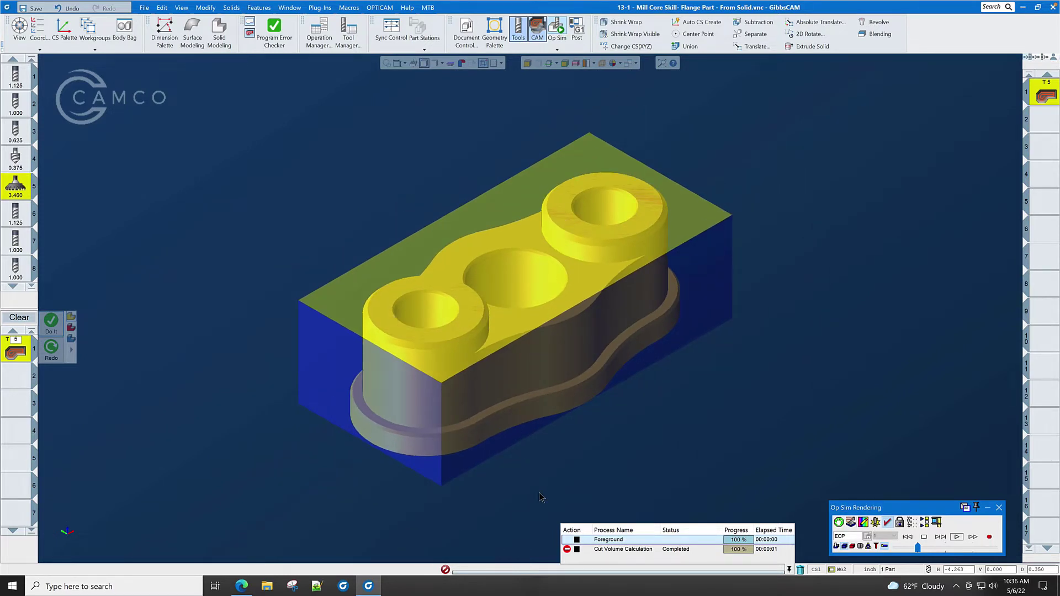
{"action": "scroll", "coordinate": [549, 475], "scroll_direction": "down", "scroll_amount": 2}
{"action": "scroll", "coordinate": [549, 474], "scroll_direction": "down", "scroll_amount": 1}
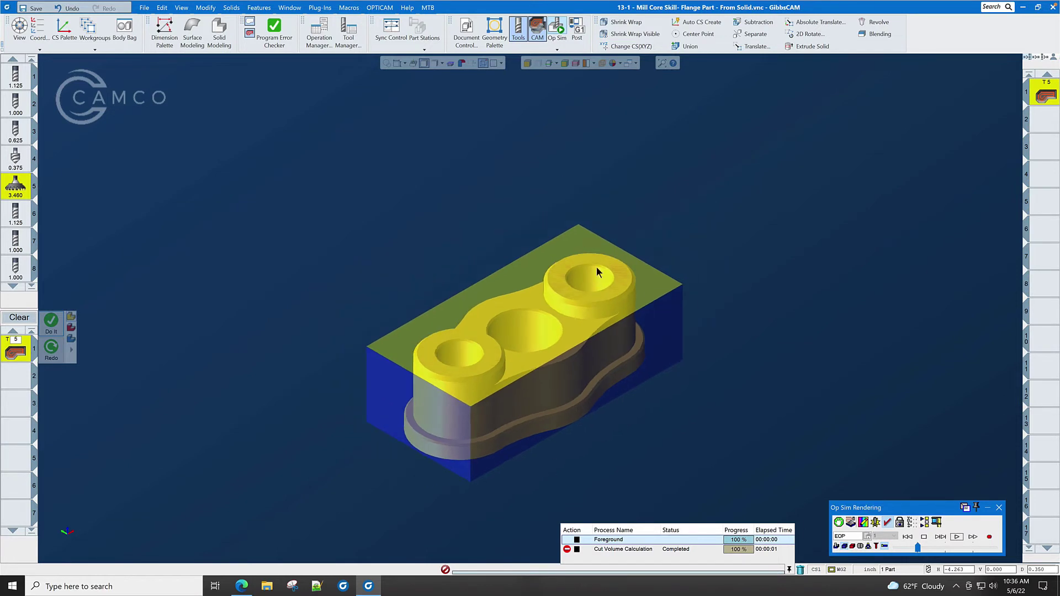
{"action": "scroll", "coordinate": [597, 272], "scroll_direction": "down", "scroll_amount": 2}
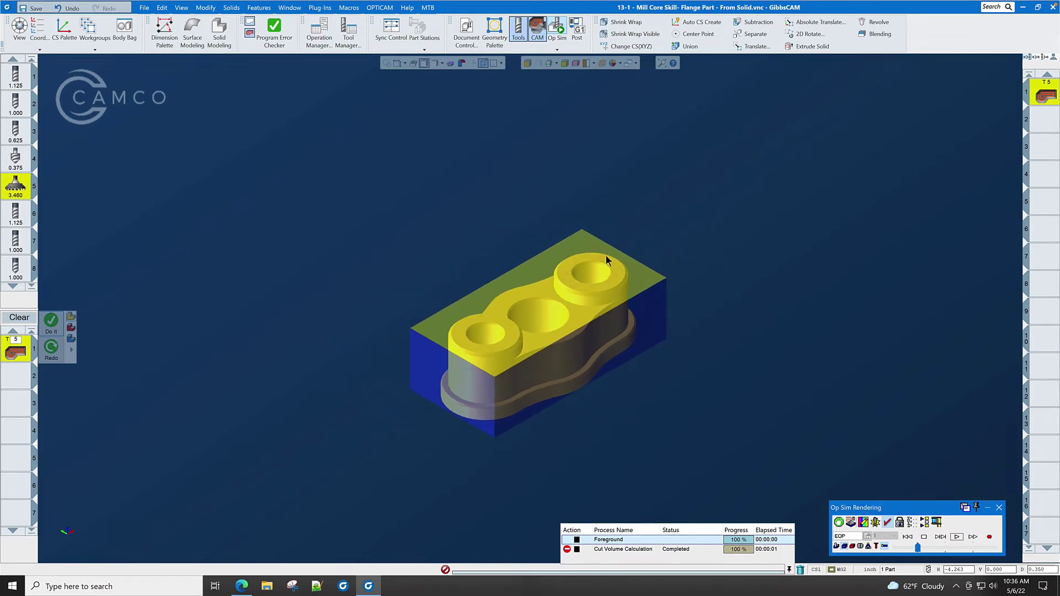
- Close Op Sim, reopen it briefly, and close it again
{"action": "left_click", "coordinate": [998, 509]}
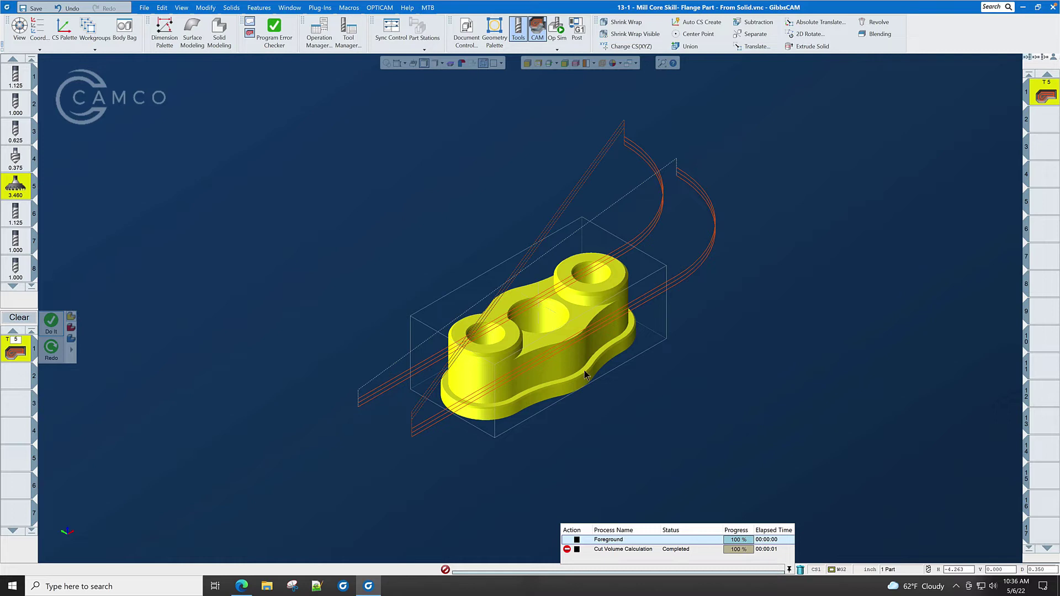
{"action": "left_click", "coordinate": [556, 28]}
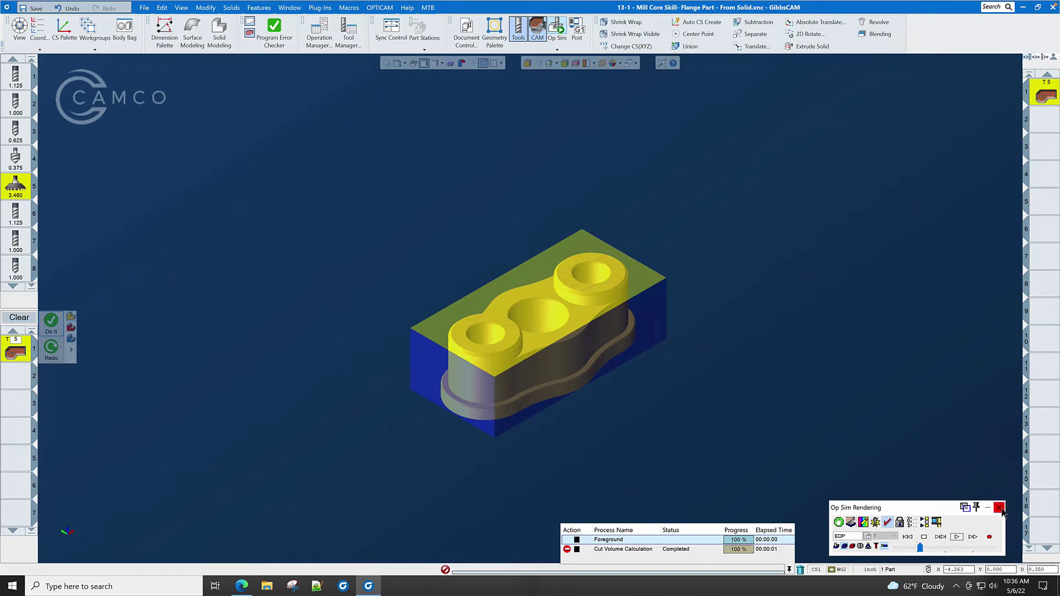
{"action": "left_click", "coordinate": [1000, 507]}
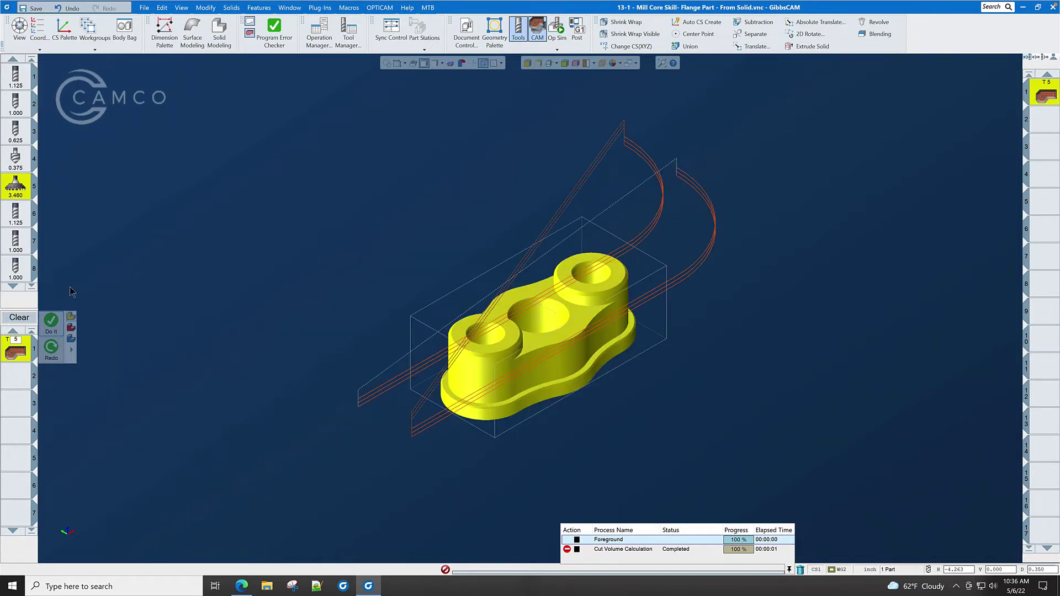
- Clear the process list and start a VoluMill process with the 0.5 rough endmill (tool 12)
{"action": "left_click", "coordinate": [24, 320]}
{"action": "scroll", "coordinate": [92, 106], "scroll_direction": "down", "scroll_amount": 2}
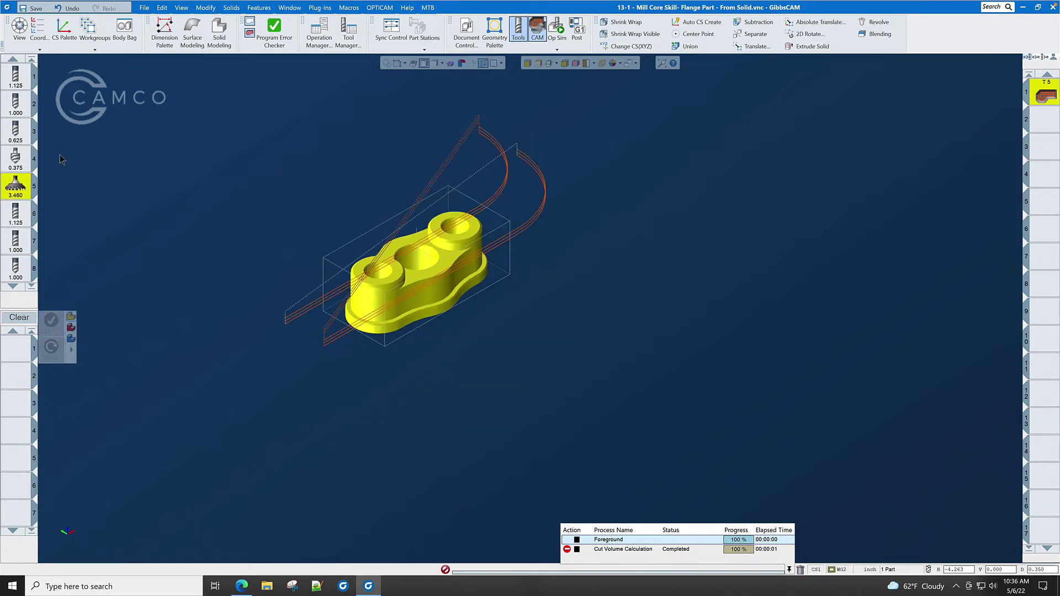
{"action": "scroll", "coordinate": [127, 213], "scroll_direction": "up", "scroll_amount": 2}
{"action": "scroll", "coordinate": [24, 242], "scroll_direction": "down", "scroll_amount": 2}
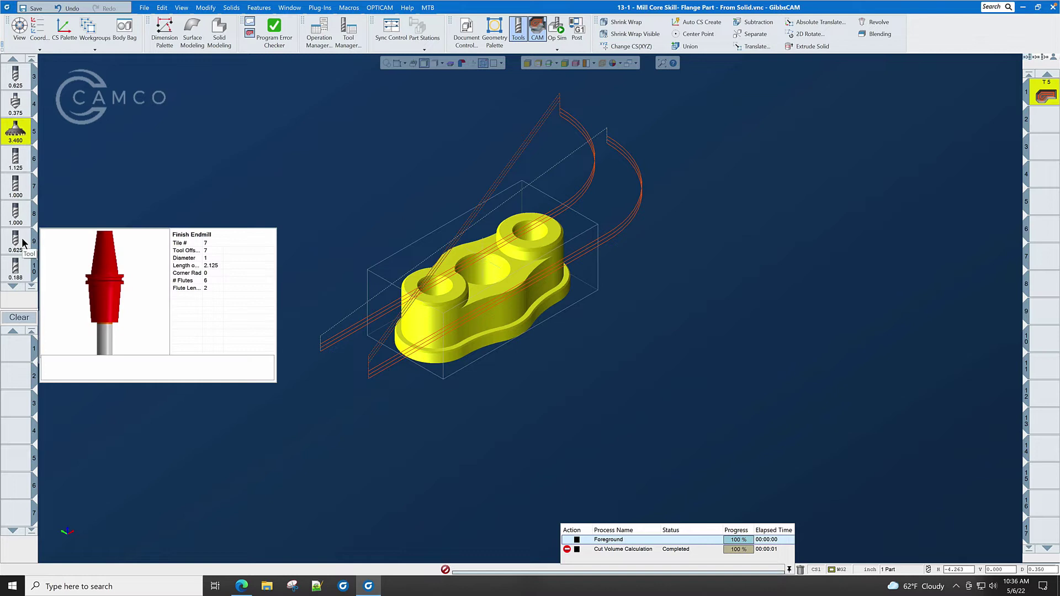
{"action": "scroll", "coordinate": [23, 243], "scroll_direction": "down", "scroll_amount": 2}
{"action": "scroll", "coordinate": [24, 243], "scroll_direction": "down", "scroll_amount": 1}
{"action": "scroll", "coordinate": [23, 243], "scroll_direction": "down", "scroll_amount": 2}
{"action": "scroll", "coordinate": [24, 243], "scroll_direction": "down", "scroll_amount": 1}
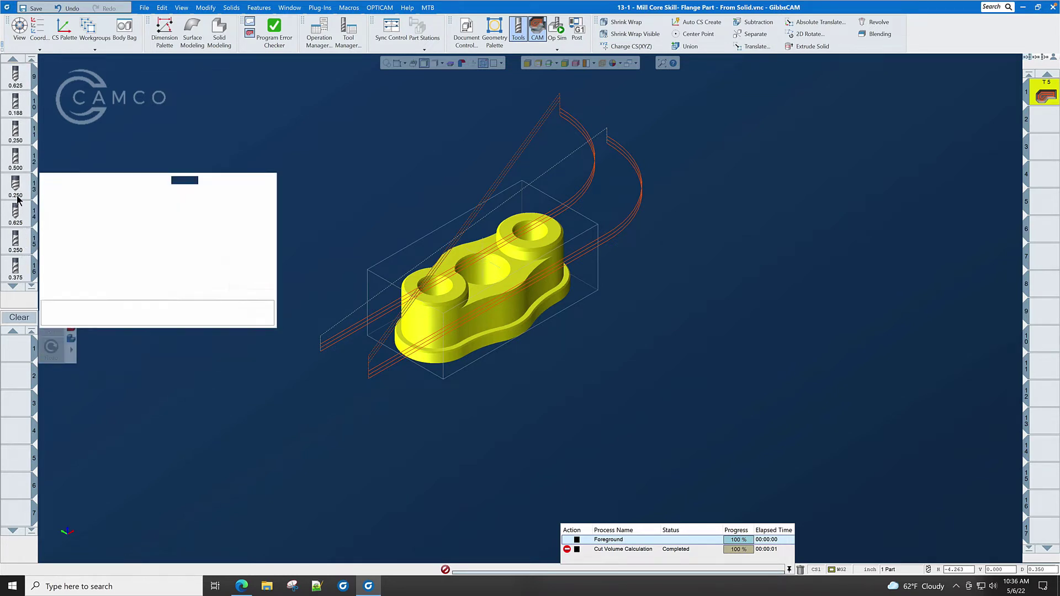
{"action": "mouse_move", "coordinate": [16, 160]}
{"action": "left_mouse_down"}
{"action": "mouse_move", "coordinate": [38, 326]}
{"action": "mouse_move", "coordinate": [16, 349]}
{"action": "left_mouse_up"}
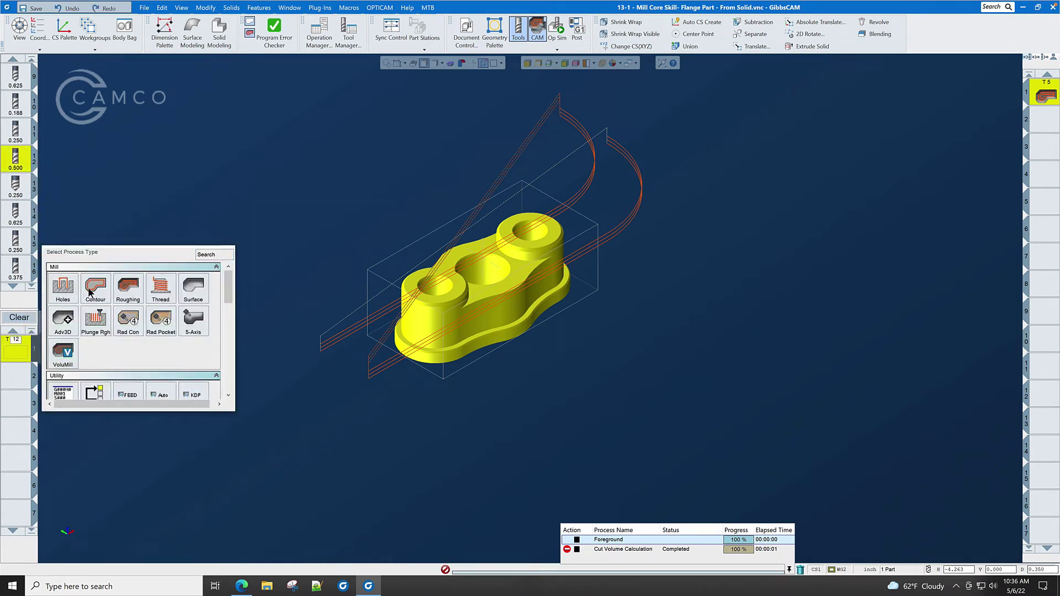
{"action": "left_click", "coordinate": [61, 355]}
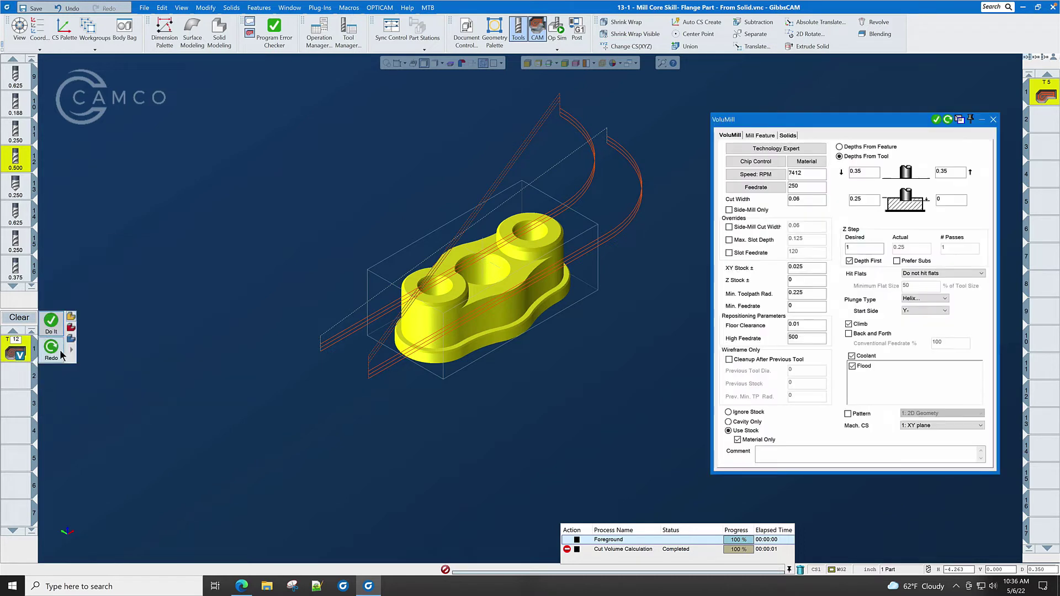
- Give tool 12 a 0.01 corner radius in the Milling Tool dialog
{"action": "double_click", "coordinate": [15, 160]}
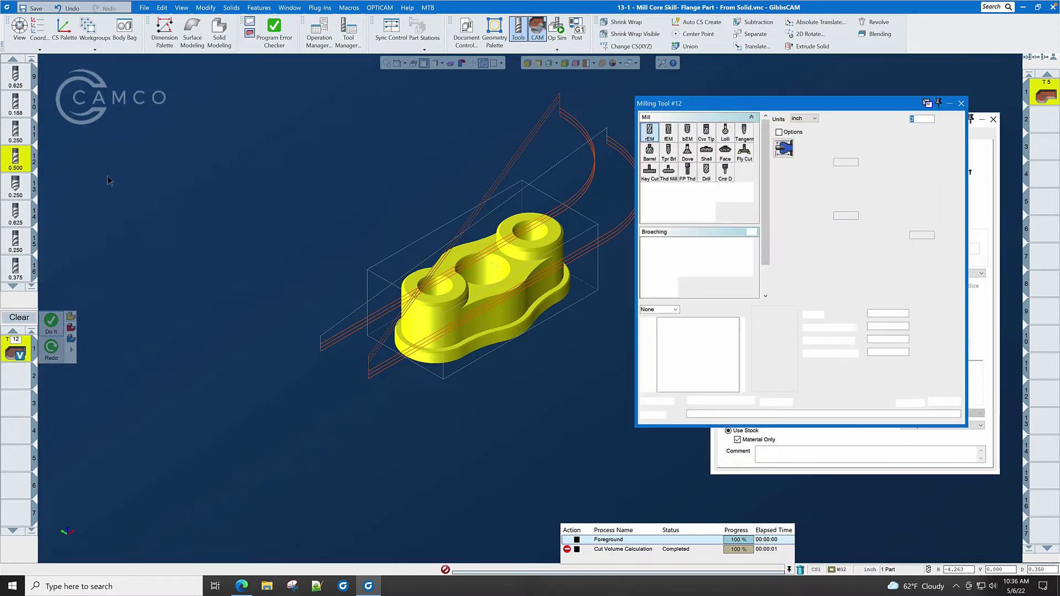
{"action": "double_click", "coordinate": [848, 214]}
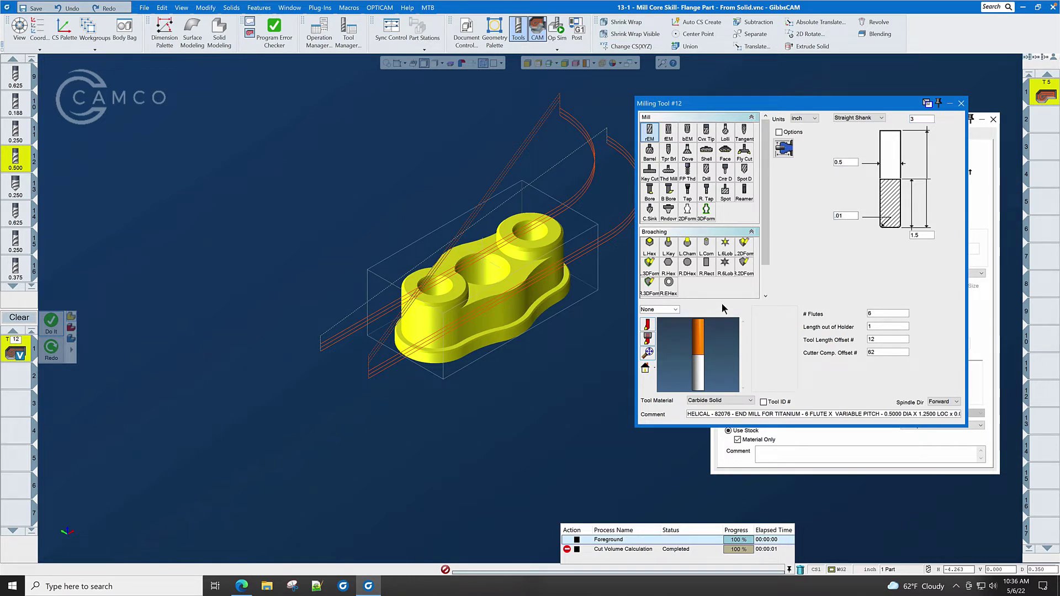
{"action": "type", "text": ".01"}
{"action": "scroll", "coordinate": [700, 375], "scroll_direction": "up", "scroll_amount": 3}
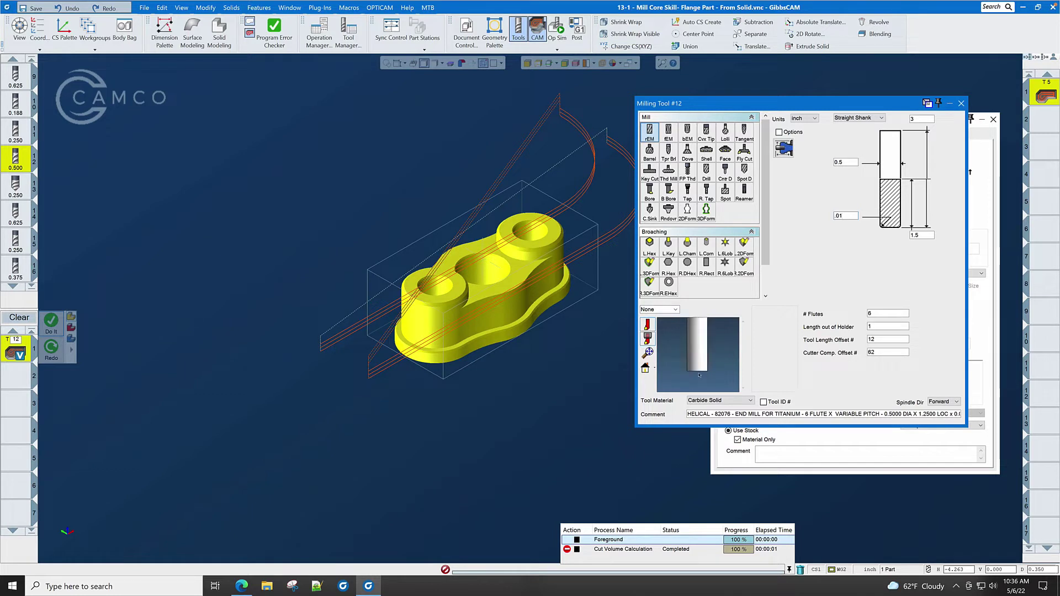
{"action": "scroll", "coordinate": [700, 375], "scroll_direction": "up", "scroll_amount": 2}
{"action": "scroll", "coordinate": [698, 375], "scroll_direction": "up", "scroll_amount": 1}
{"action": "scroll", "coordinate": [699, 374], "scroll_direction": "up", "scroll_amount": 1}
{"action": "scroll", "coordinate": [698, 372], "scroll_direction": "up", "scroll_amount": 1}
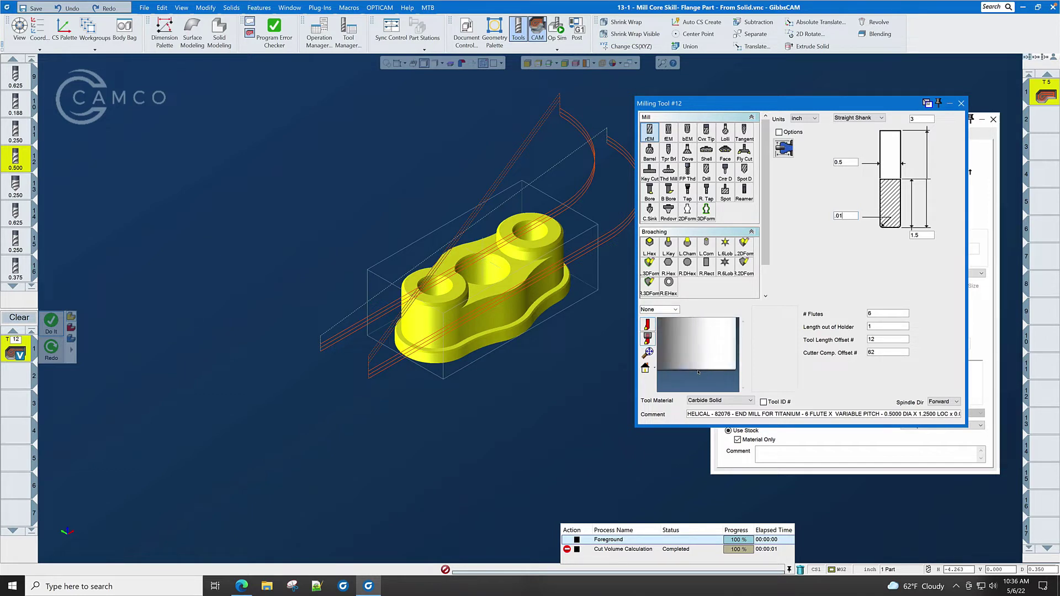
{"action": "scroll", "coordinate": [698, 373], "scroll_direction": "down", "scroll_amount": 2}
{"action": "scroll", "coordinate": [700, 375], "scroll_direction": "down", "scroll_amount": 1}
{"action": "scroll", "coordinate": [701, 377], "scroll_direction": "down", "scroll_amount": 1}
{"action": "scroll", "coordinate": [701, 379], "scroll_direction": "down", "scroll_amount": 1}
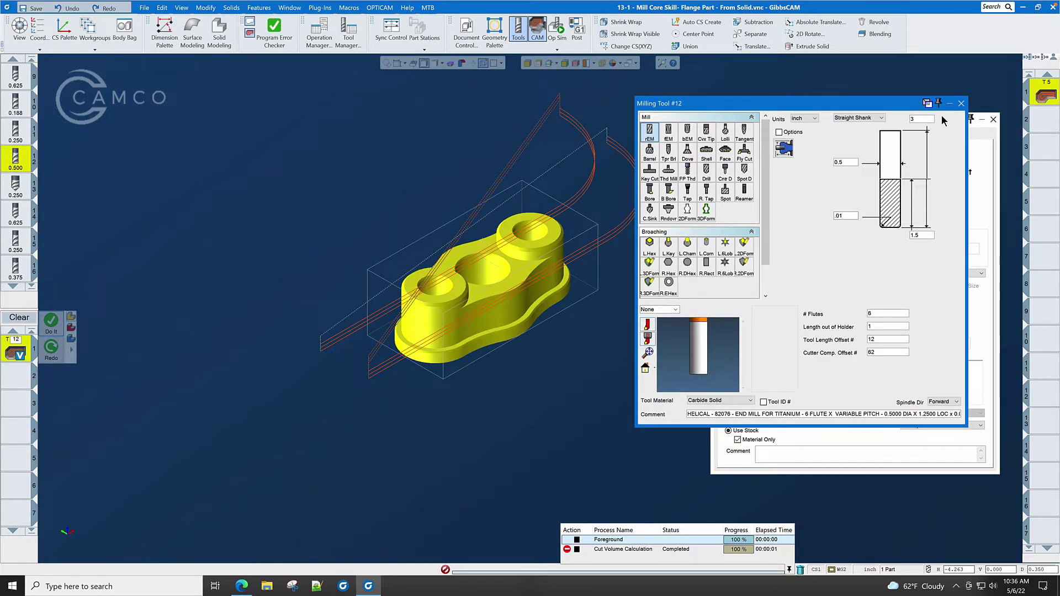
{"action": "left_click", "coordinate": [960, 104]}
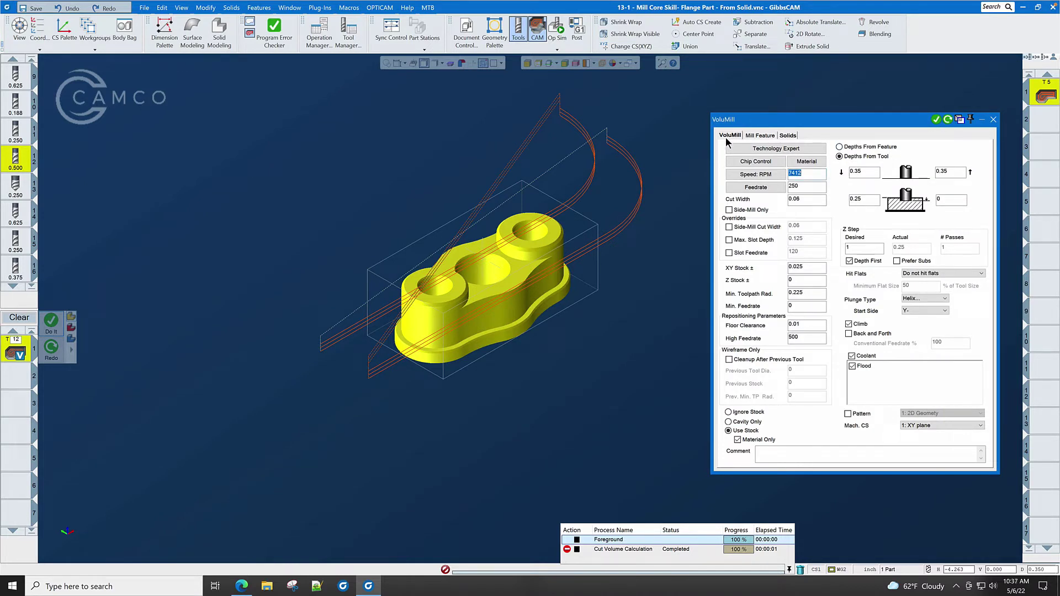
{"action": "scroll", "coordinate": [627, 180], "scroll_direction": "up", "scroll_amount": 1}
{"action": "scroll", "coordinate": [607, 191], "scroll_direction": "up", "scroll_amount": 1}
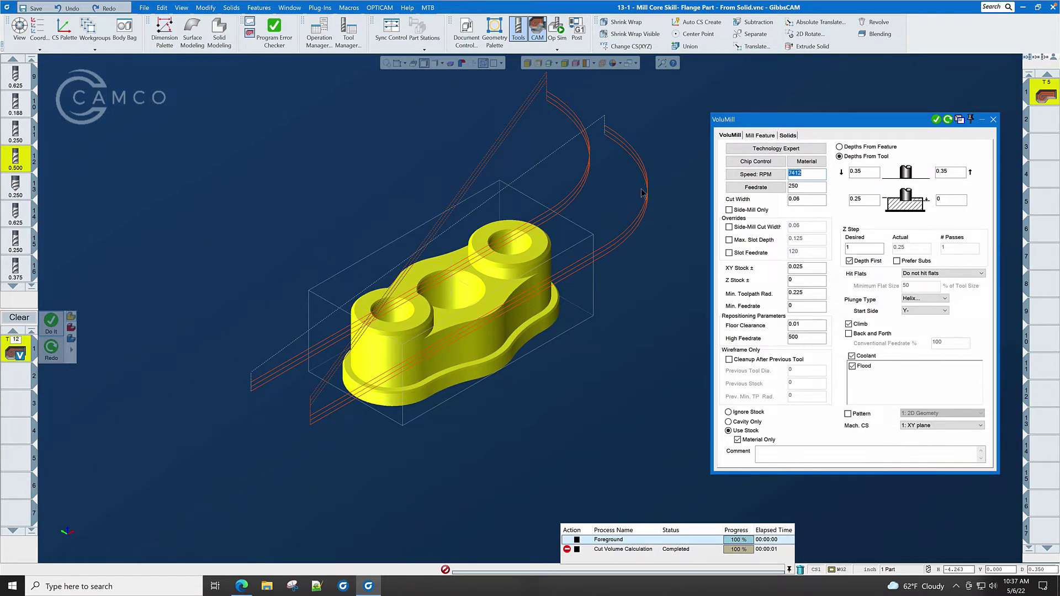
- In Technology Expert, confirm Carbon Steel material, 40 Taper and the workpiece holding setting
{"action": "left_click", "coordinate": [785, 149]}
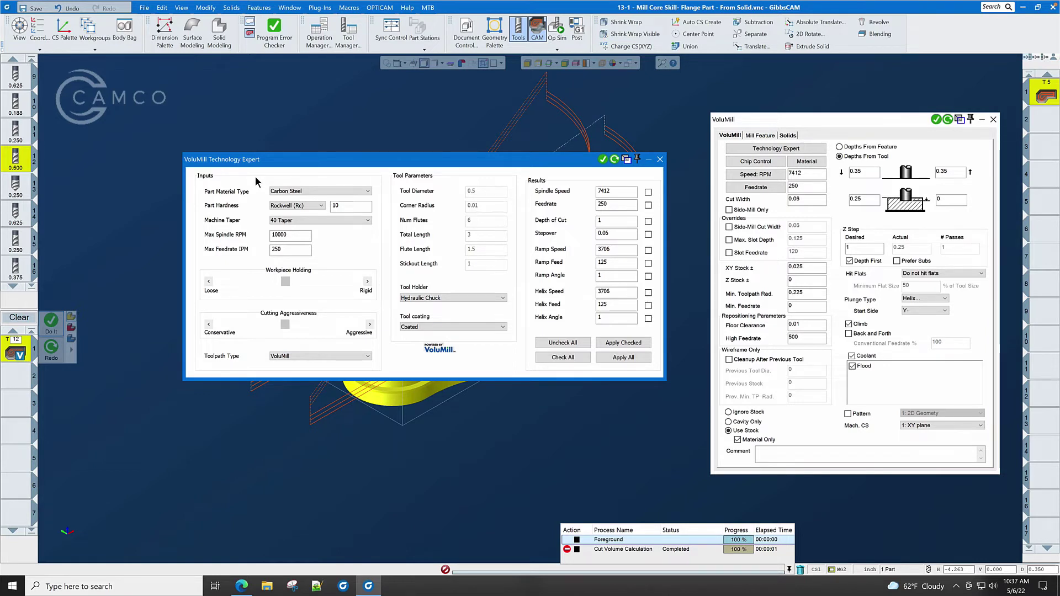
{"action": "left_click", "coordinate": [323, 191]}
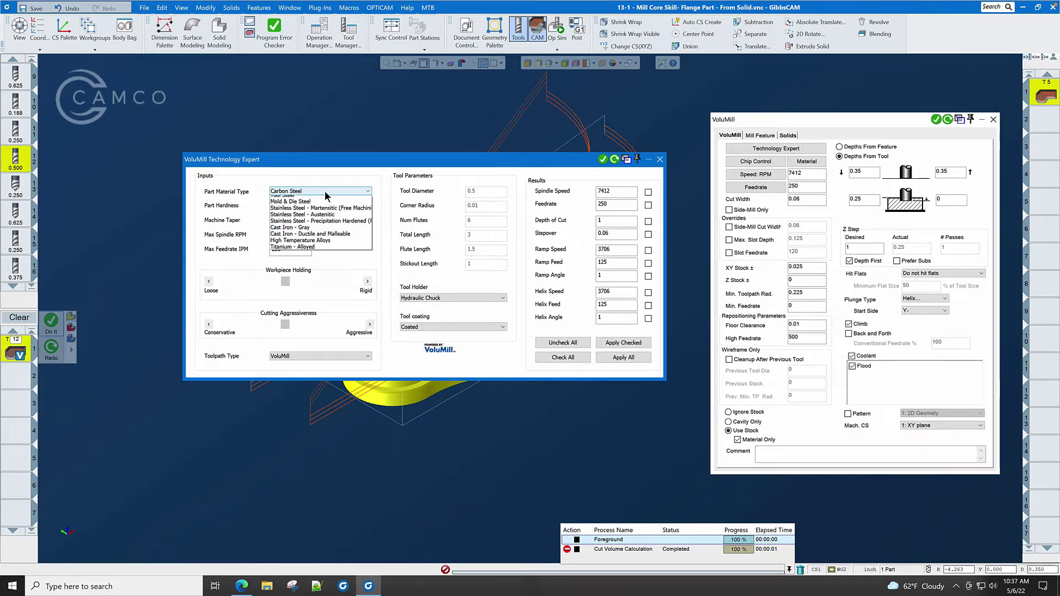
{"action": "left_click", "coordinate": [317, 224]}
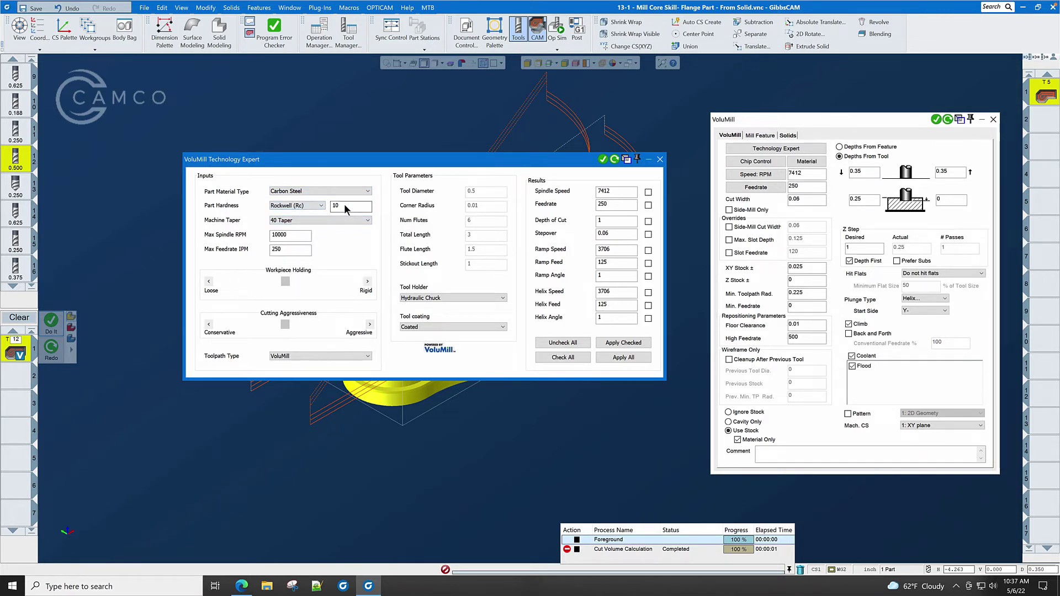
{"action": "left_click", "coordinate": [345, 218]}
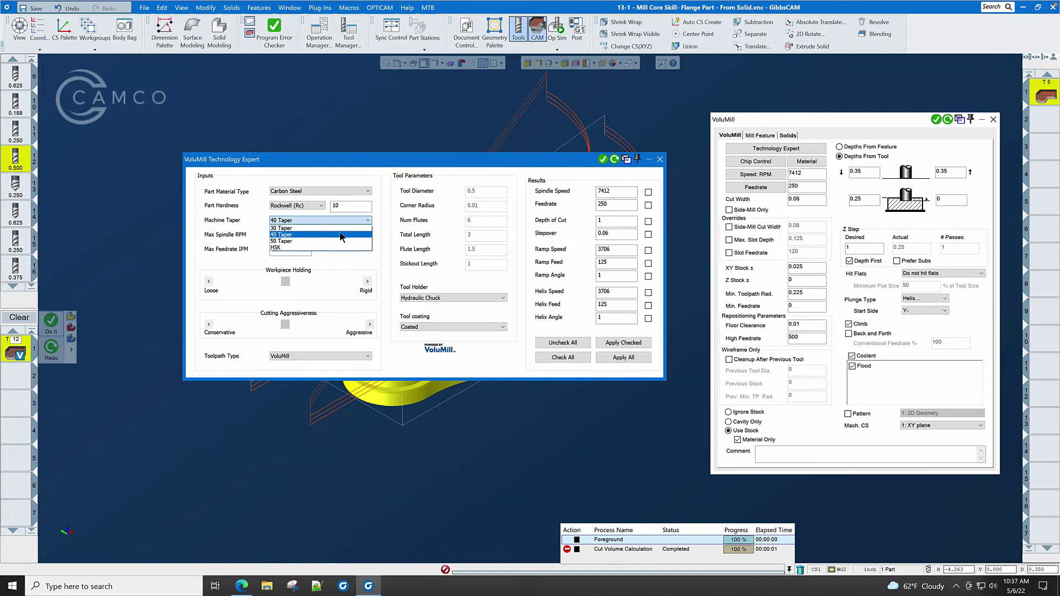
{"action": "left_click", "coordinate": [340, 235]}
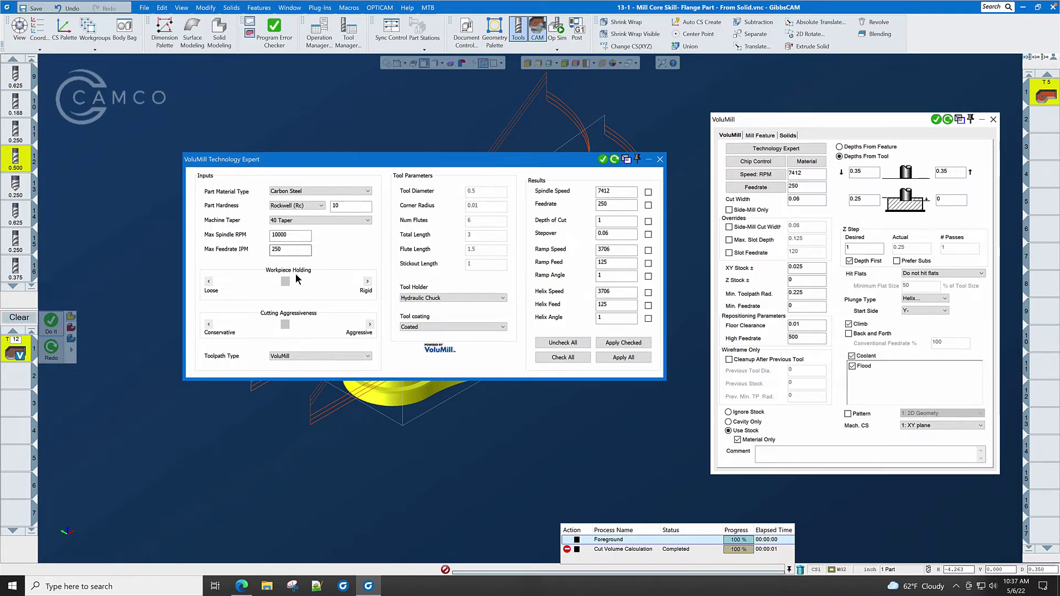
{"action": "mouse_move", "coordinate": [286, 281]}
{"action": "left_mouse_down"}
{"action": "mouse_move", "coordinate": [273, 283]}
{"action": "mouse_move", "coordinate": [286, 282]}
{"action": "left_mouse_up"}
{"action": "left_click", "coordinate": [284, 326]}
- Keep the VoluMill toolpath type and Coated tool, and apply 7361 RPM and 247.28 feed
{"action": "left_click", "coordinate": [368, 356]}
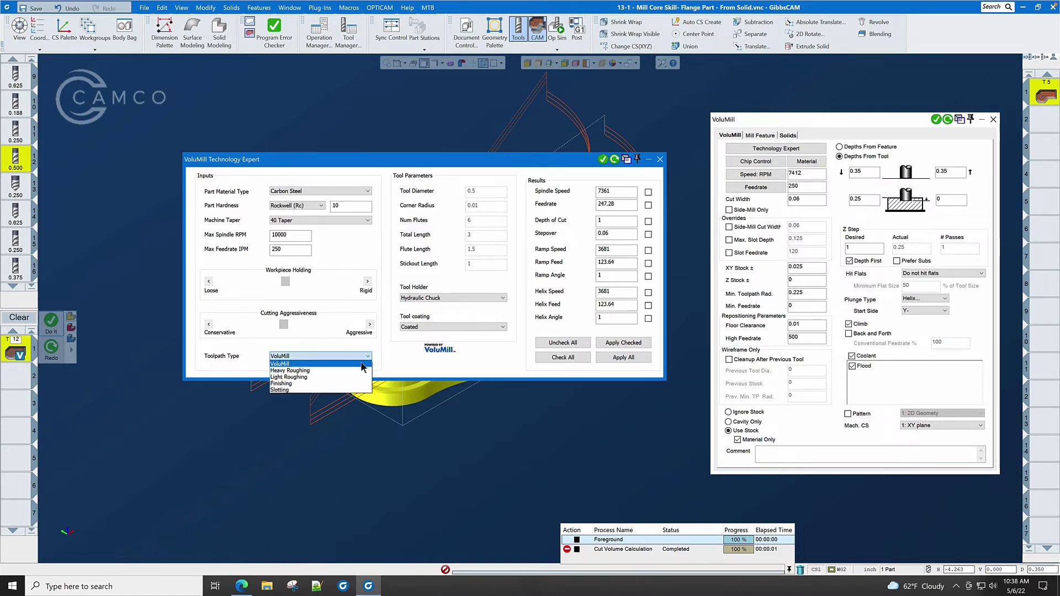
{"action": "left_click", "coordinate": [361, 364]}
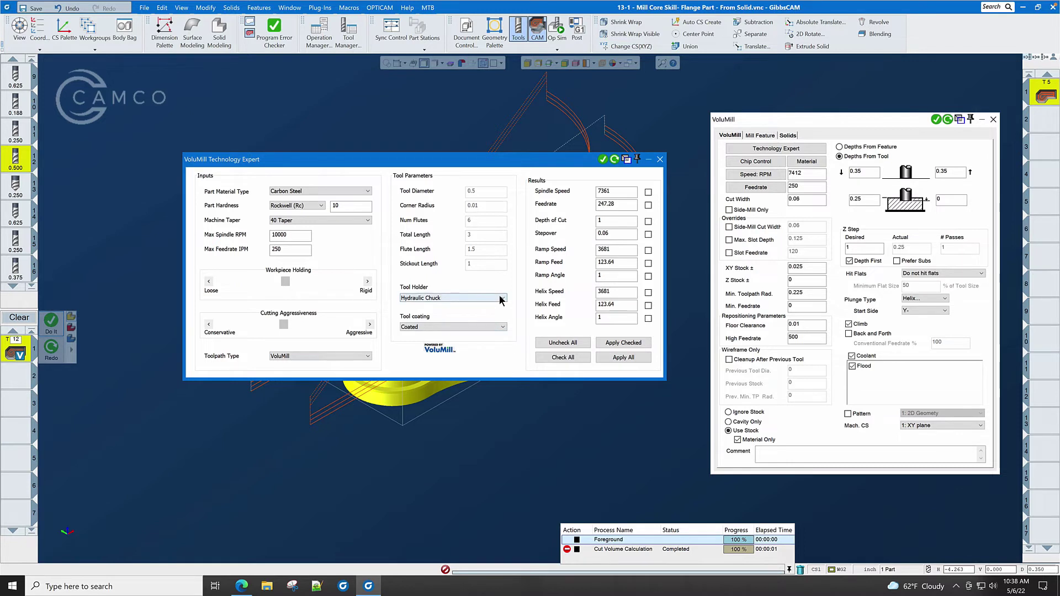
{"action": "left_click", "coordinate": [478, 326]}
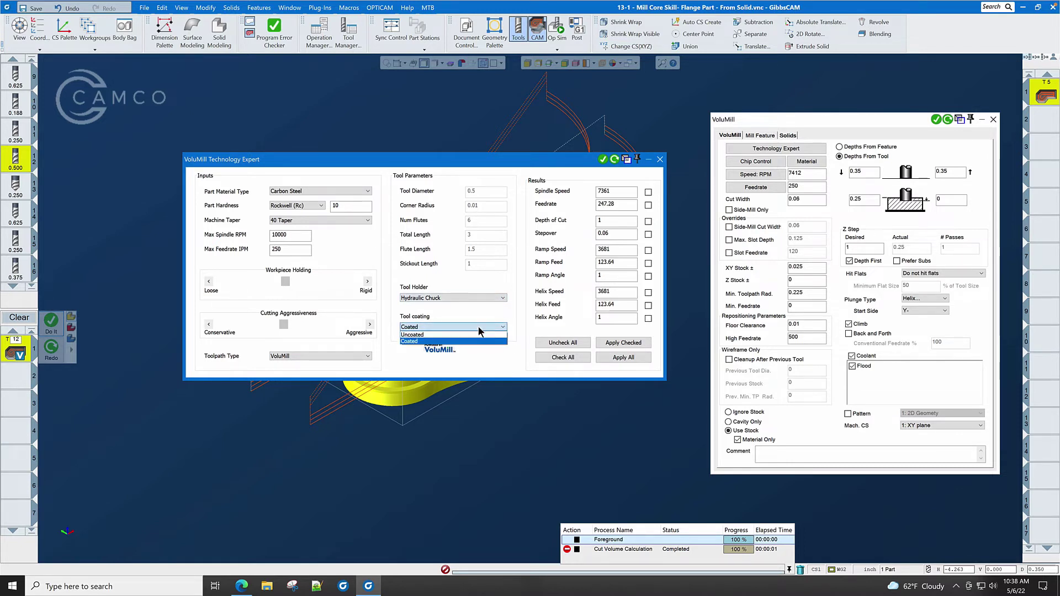
{"action": "left_click", "coordinate": [473, 342]}
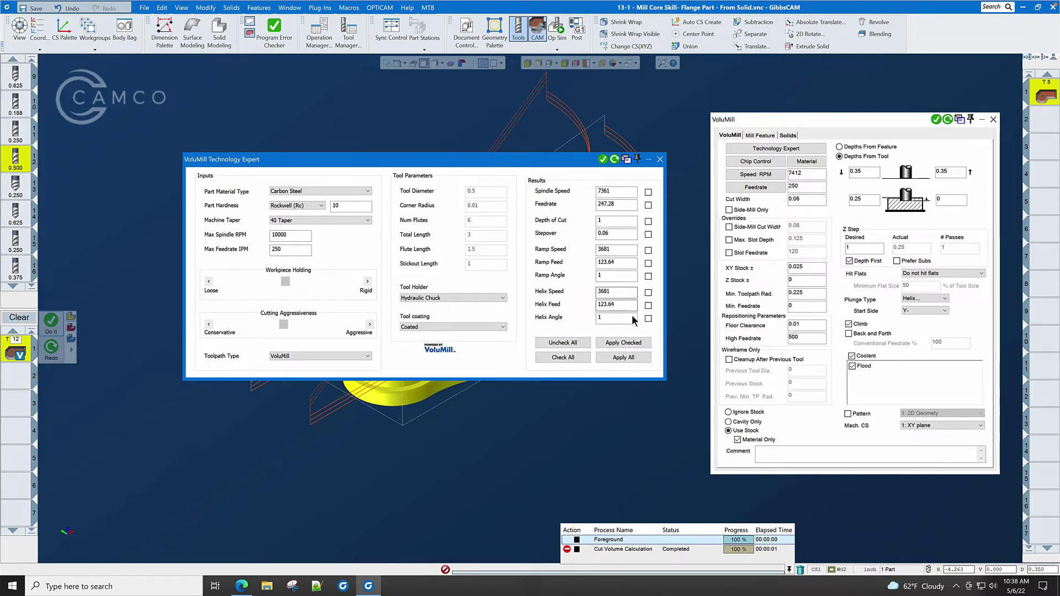
{"action": "left_click", "coordinate": [621, 358]}
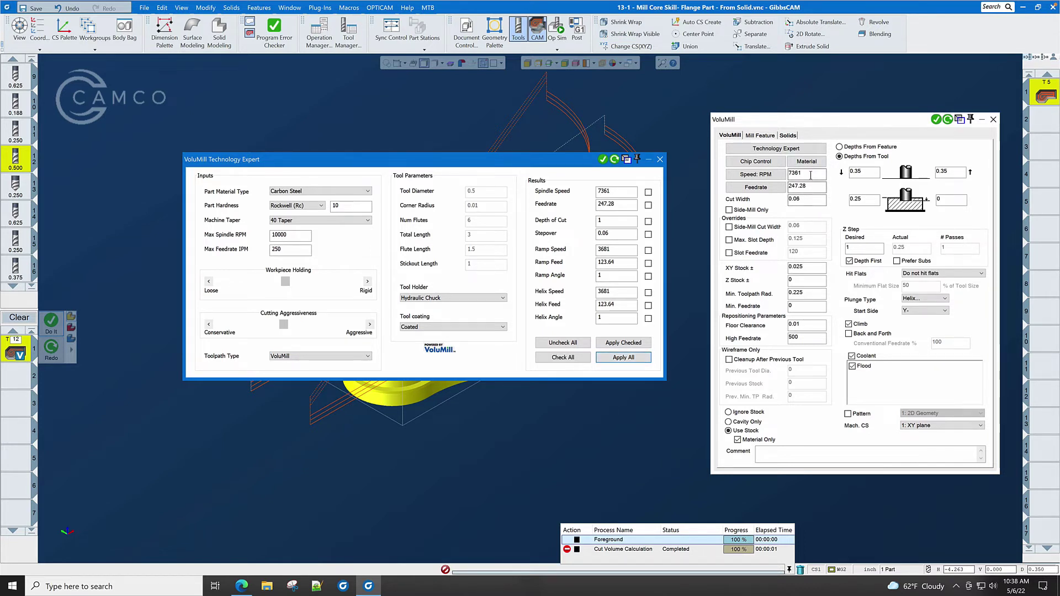
{"action": "left_click", "coordinate": [660, 161]}
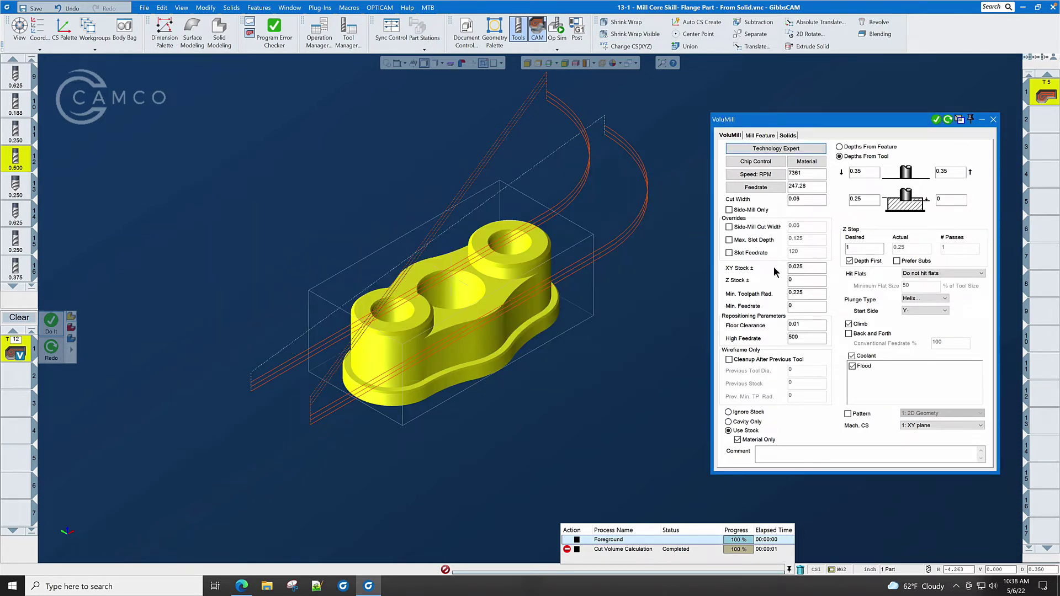
- Set the start depth to 0 and rework the bottom depth to -1.28
{"action": "double_click", "coordinate": [816, 269]}
{"action": "double_click", "coordinate": [873, 204]}
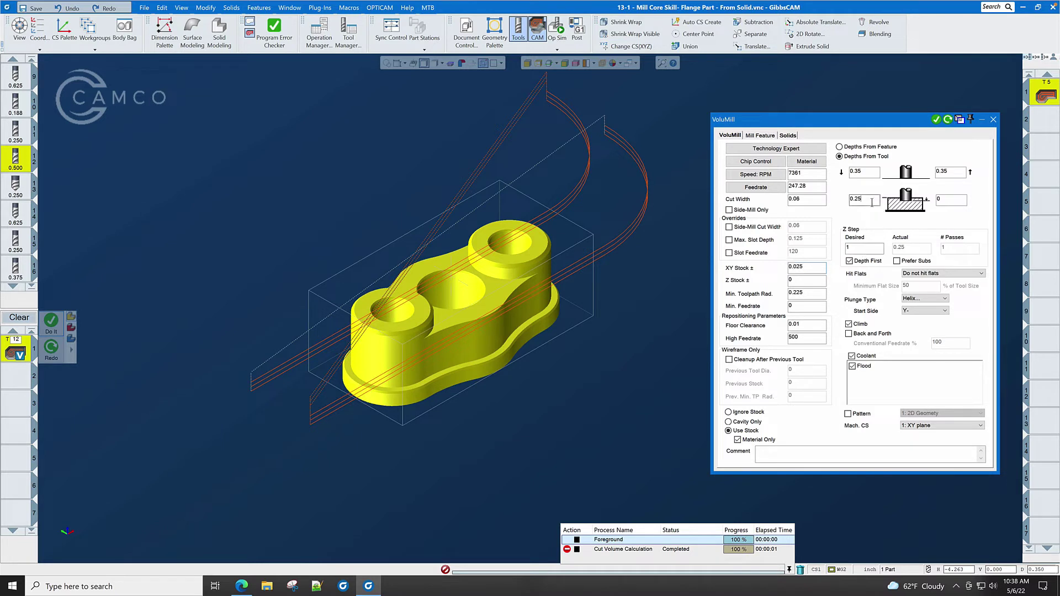
{"action": "type", "text": "0"}
{"action": "left_click", "coordinate": [949, 200]}
{"action": "double_click", "coordinate": [948, 200]}
{"action": "key", "text": "alt+Tab"}
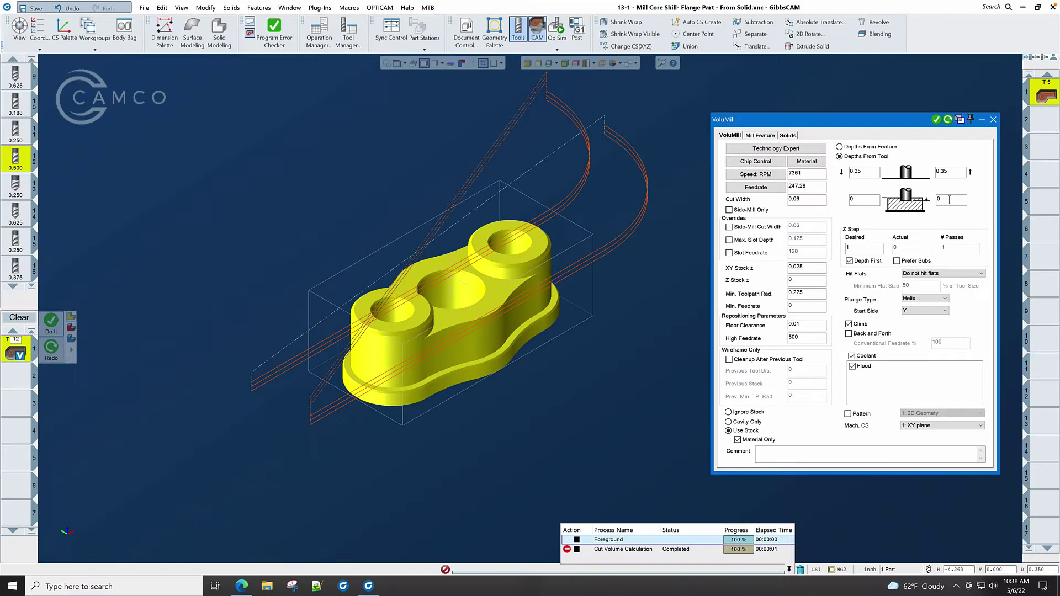
{"action": "left_click", "coordinate": [949, 200]}
{"action": "double_click", "coordinate": [949, 199]}
{"action": "type", "text": "-.18"}
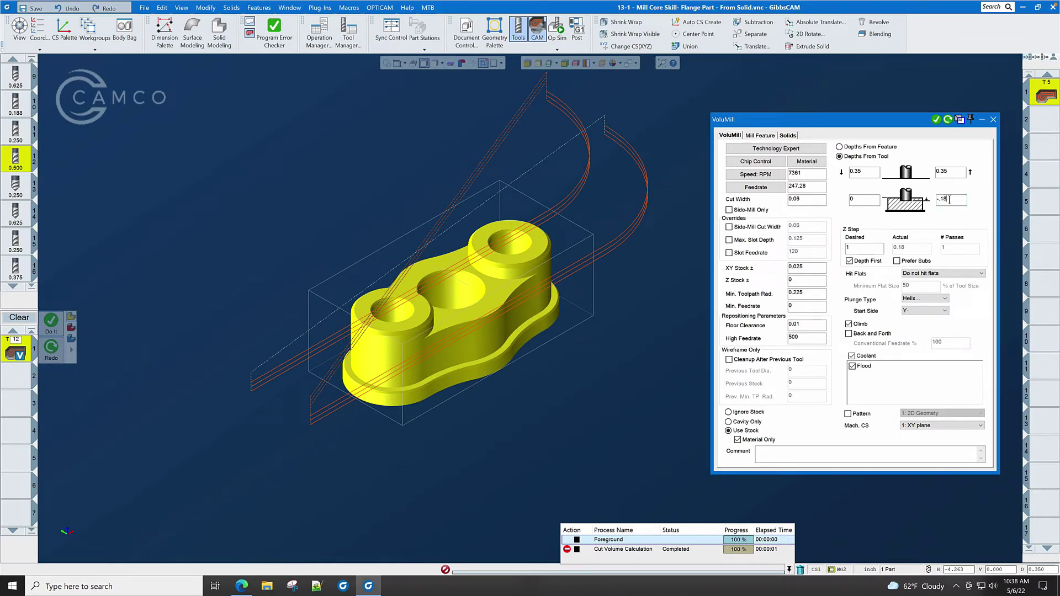
{"action": "key", "text": "BackSpace"}
{"action": "key", "text": "BackSpace"}
{"action": "key", "text": "BackSpace"}
- Set both clearance values to 0.1 and reselect the start depth
{"action": "double_click", "coordinate": [868, 177]}
{"action": "type", "text": ".1"}
{"action": "double_click", "coordinate": [948, 171]}
{"action": "type", "text": ".1"}
{"action": "double_click", "coordinate": [866, 201]}
- Set Plunge Type to Do not plunge and turn coolant off
{"action": "left_click", "coordinate": [943, 298]}
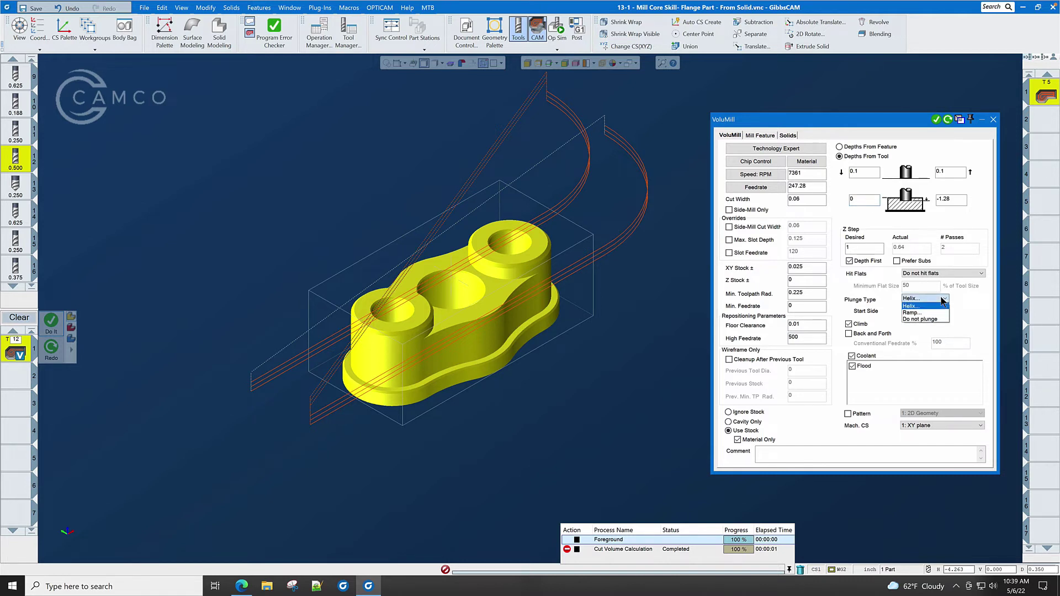
{"action": "left_click", "coordinate": [938, 319]}
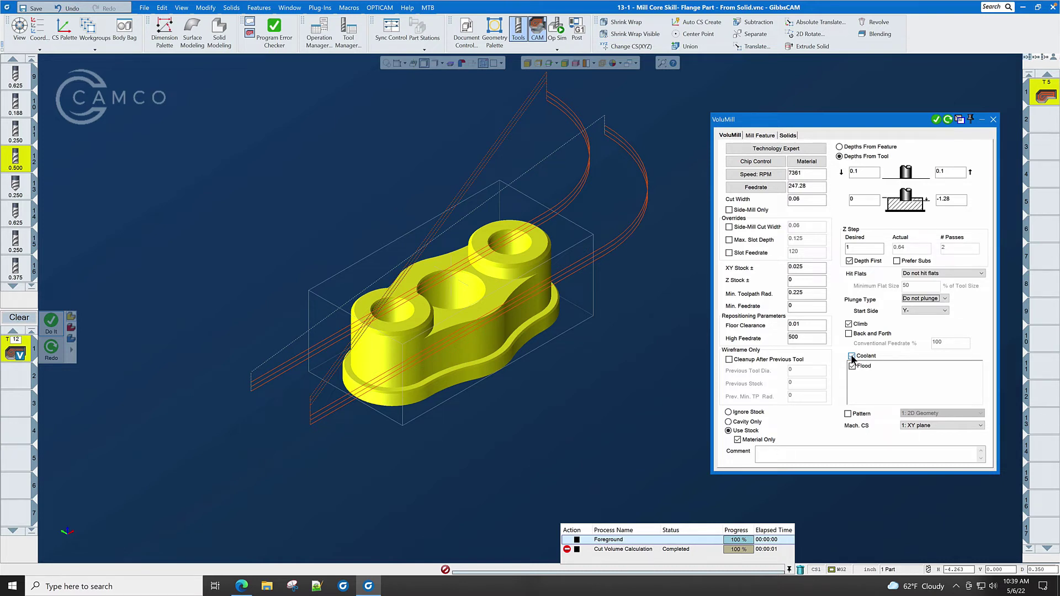
{"action": "left_click", "coordinate": [851, 356]}
- Generate the VoluMill toolpath and run it in Op Sim at increased playback speed
{"action": "left_click", "coordinate": [936, 119]}
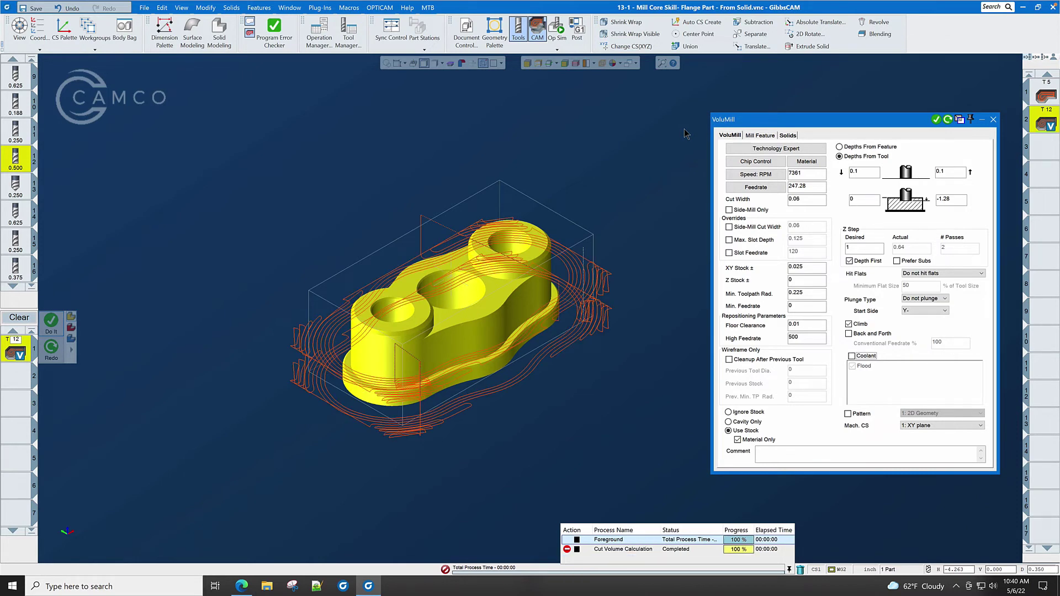
{"action": "middle_click_drag", "start_coordinate": [685, 134], "coordinate": [687, 138]}
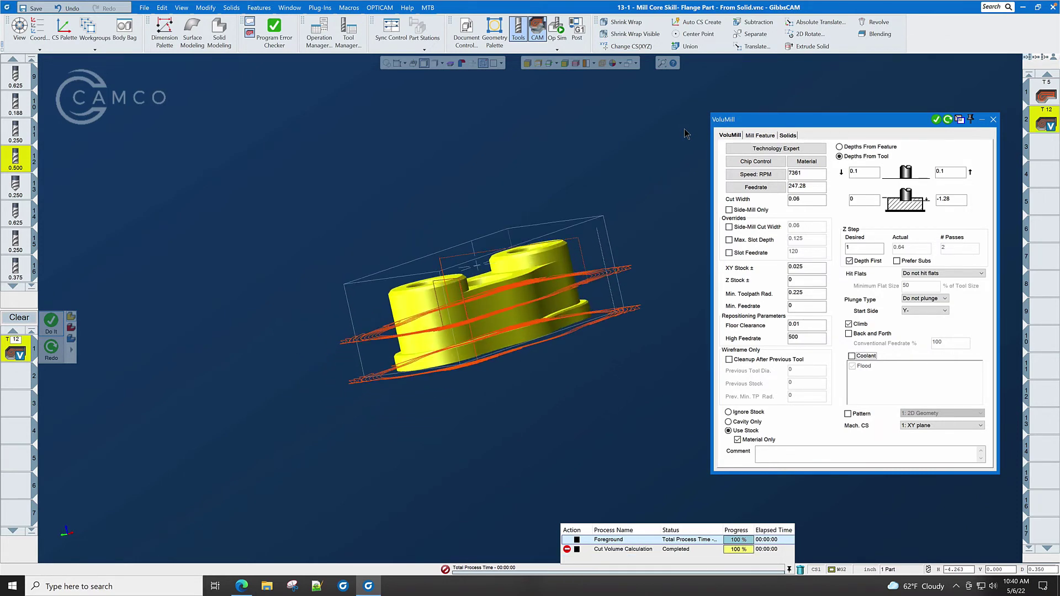
{"action": "left_click", "coordinate": [557, 30]}
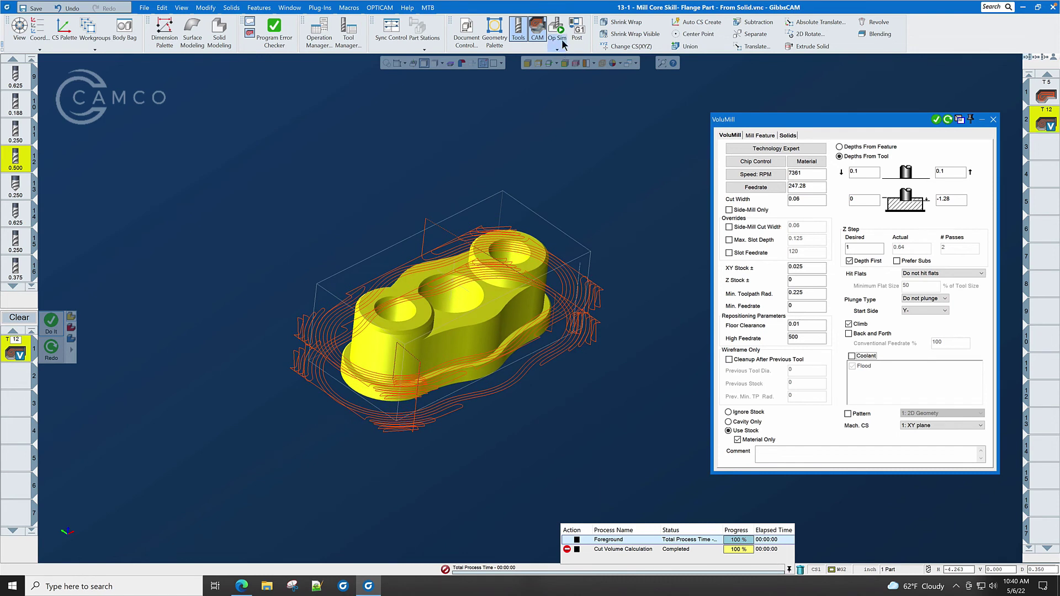
{"action": "left_click", "coordinate": [993, 120]}
{"action": "middle_click_drag", "start_coordinate": [963, 390], "coordinate": [922, 398]}
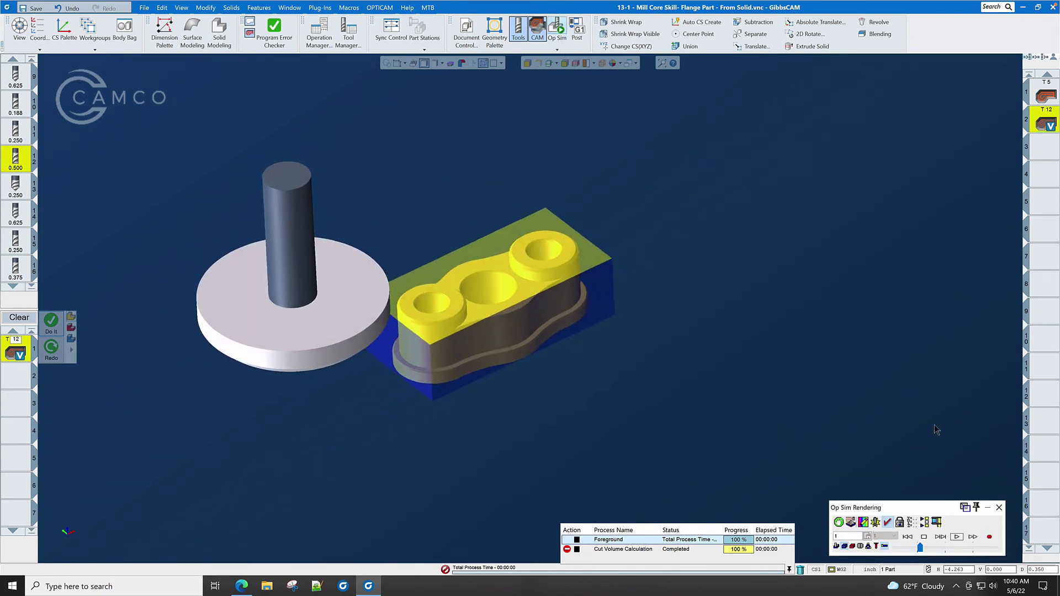
{"action": "left_click", "coordinate": [957, 538]}
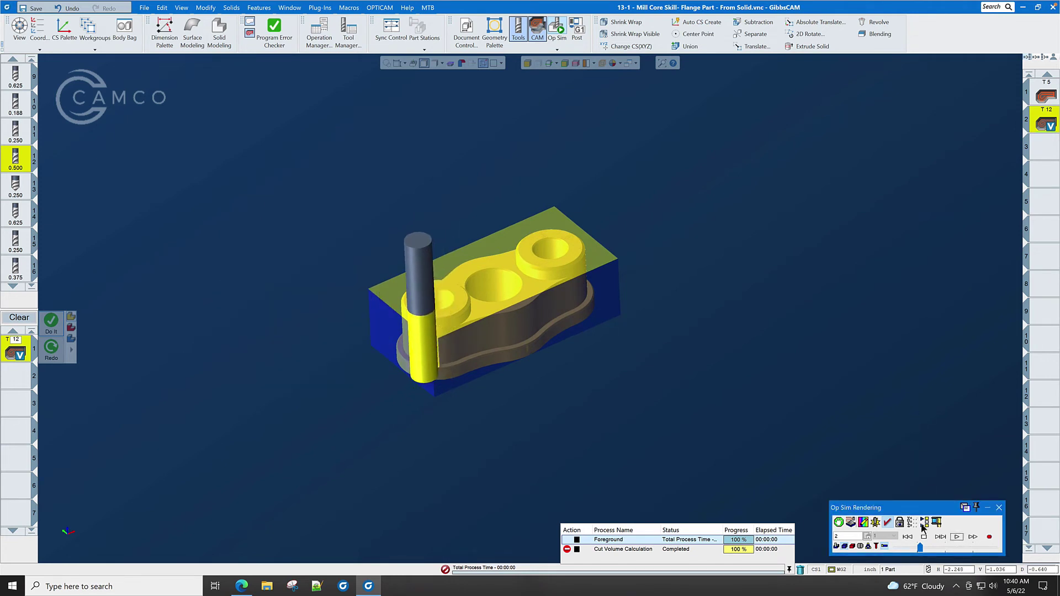
{"action": "left_click_drag", "start_coordinate": [920, 547], "coordinate": [937, 550]}
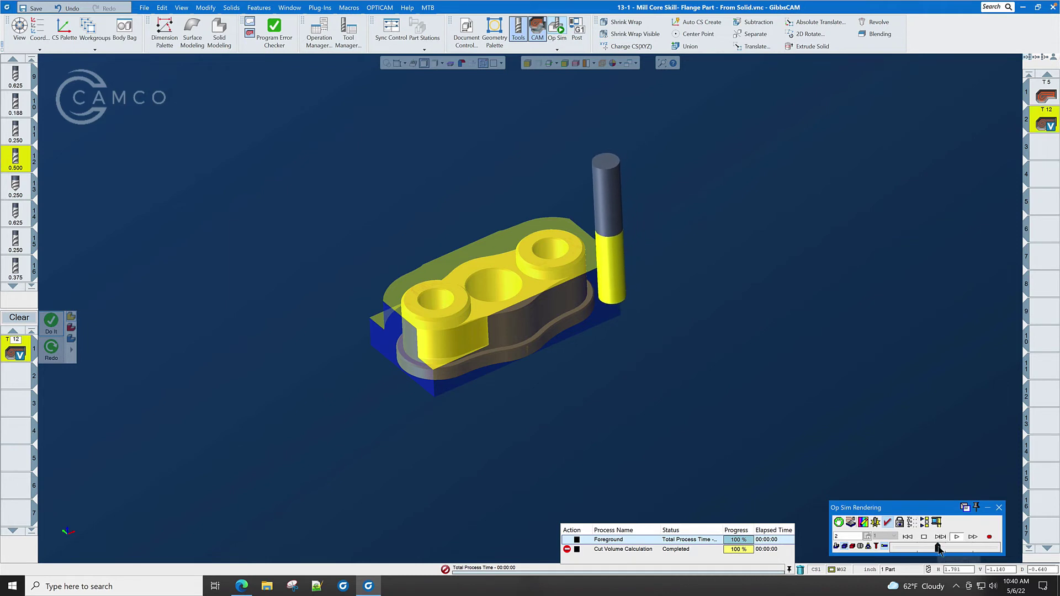
{"action": "left_click_drag", "start_coordinate": [938, 548], "coordinate": [947, 548]}
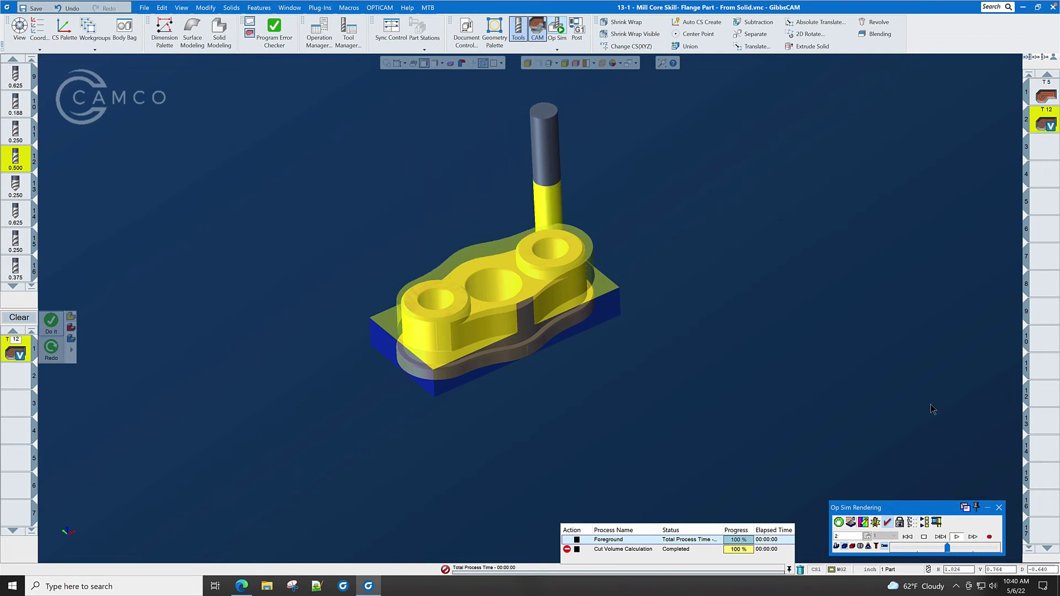
- Speed up Op Sim to finish the roughing run, then zoom in on the stepped flange
{"action": "double_click", "coordinate": [1042, 123]}
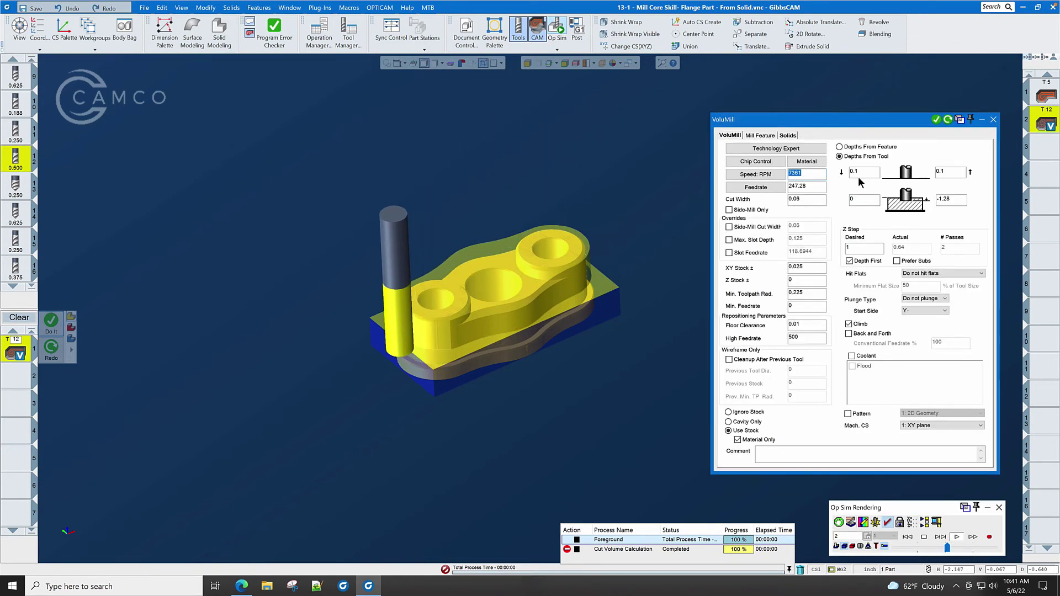
{"action": "left_click", "coordinate": [992, 120]}
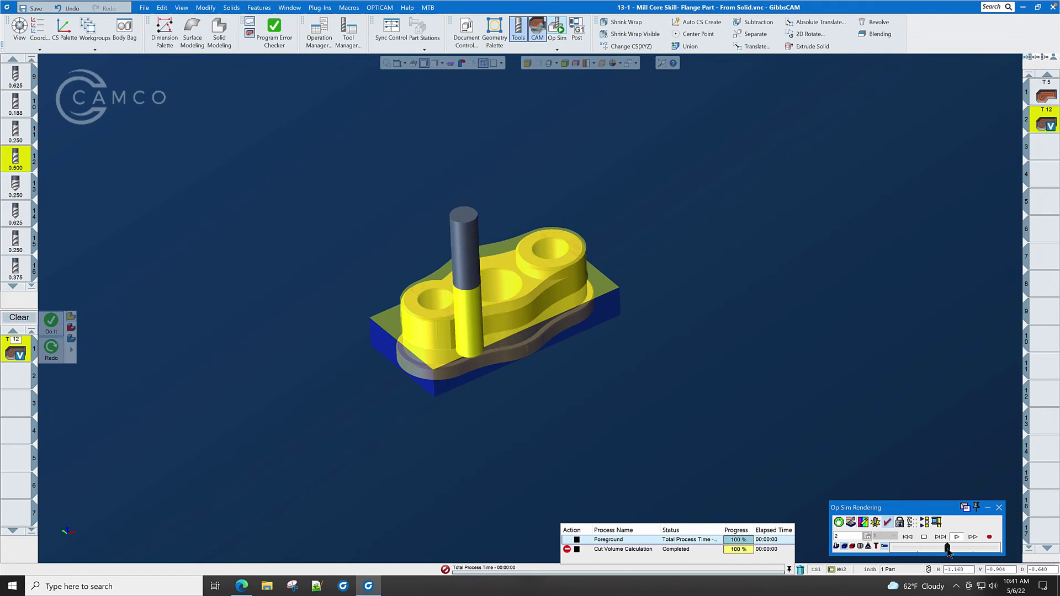
{"action": "left_click_drag", "start_coordinate": [947, 548], "coordinate": [956, 548]}
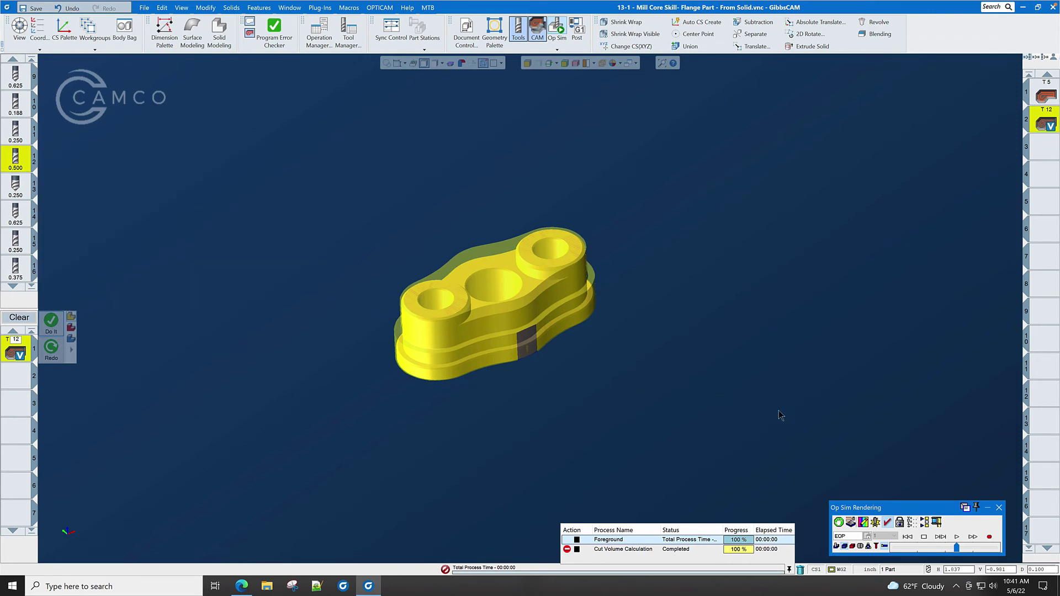
{"action": "scroll", "coordinate": [487, 366], "scroll_direction": "up", "scroll_amount": 2}
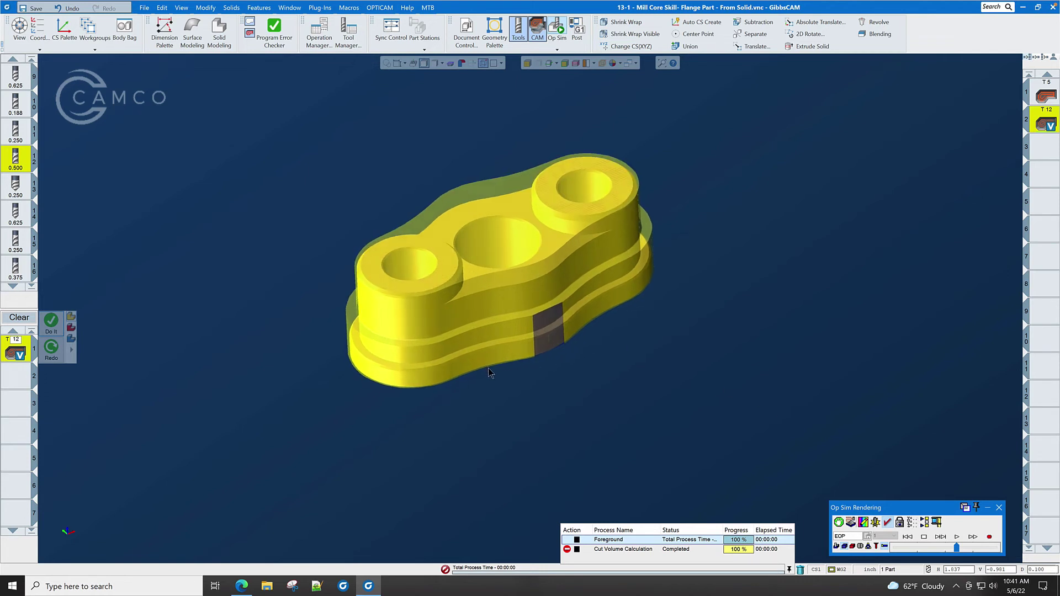
{"action": "scroll", "coordinate": [551, 381], "scroll_direction": "up", "scroll_amount": 2}
{"action": "scroll", "coordinate": [625, 394], "scroll_direction": "down", "scroll_amount": 1}
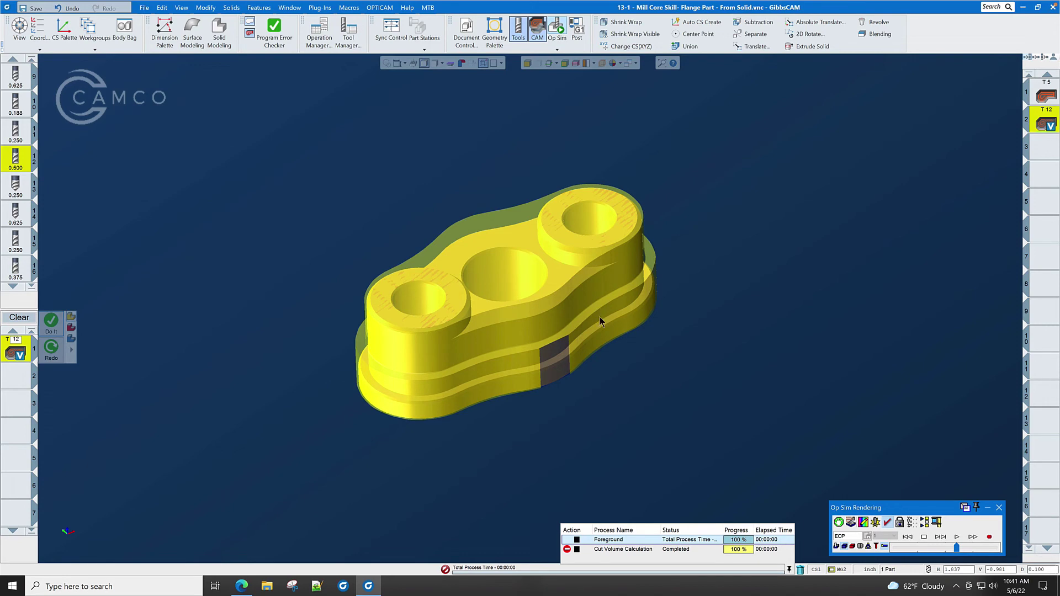
- Create a second VoluMill roughing operation with bottom depth -1 and replay it in Op Sim
{"action": "left_click", "coordinate": [998, 507]}
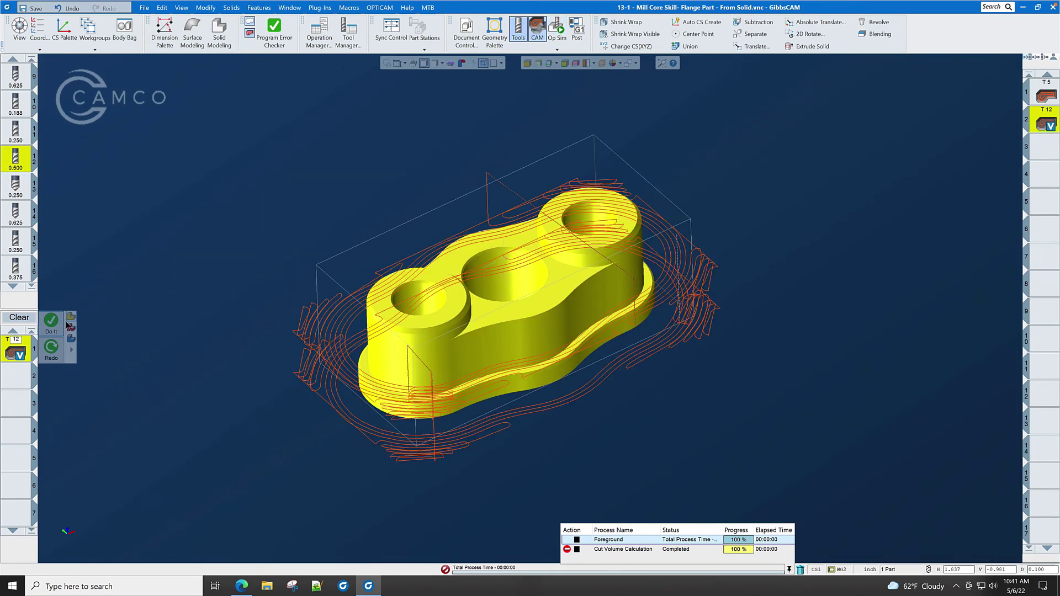
{"action": "double_click", "coordinate": [24, 350]}
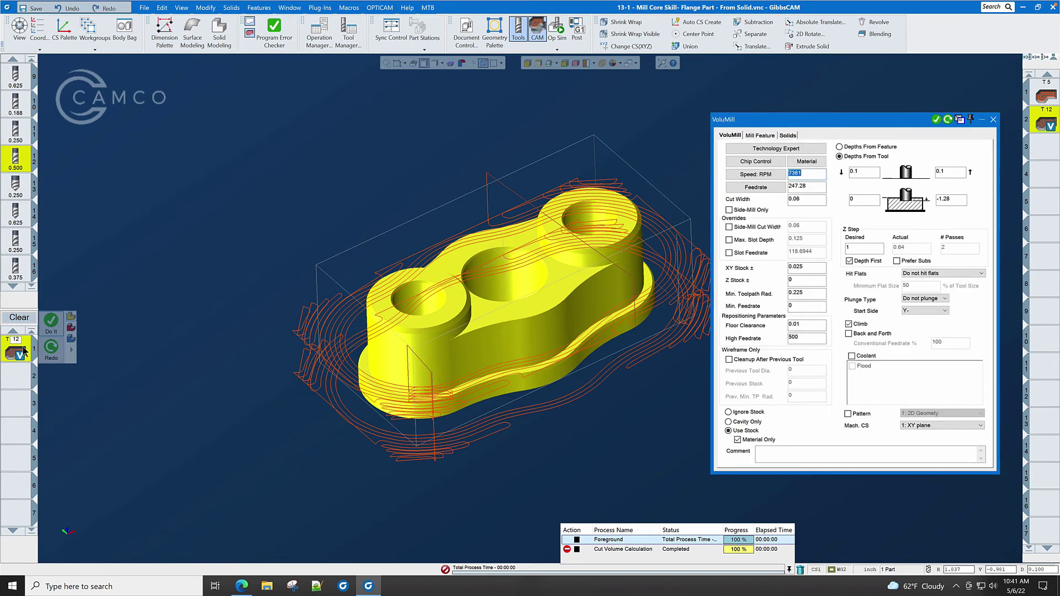
{"action": "left_click", "coordinate": [958, 198]}
{"action": "double_click", "coordinate": [957, 200]}
{"action": "type", "text": "-1"}
{"action": "left_click", "coordinate": [936, 120]}
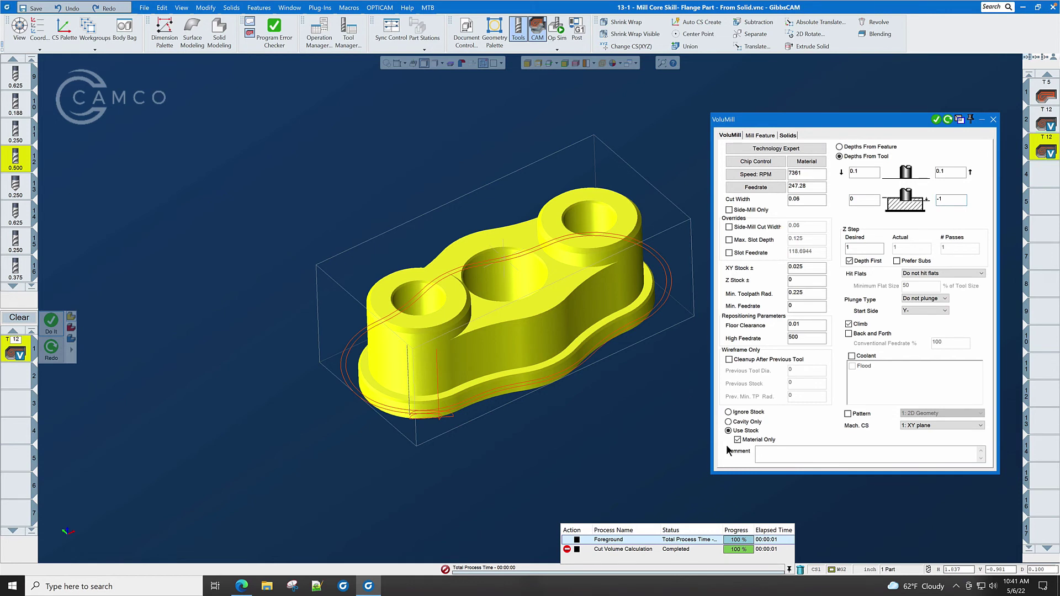
{"action": "left_click", "coordinate": [558, 29]}
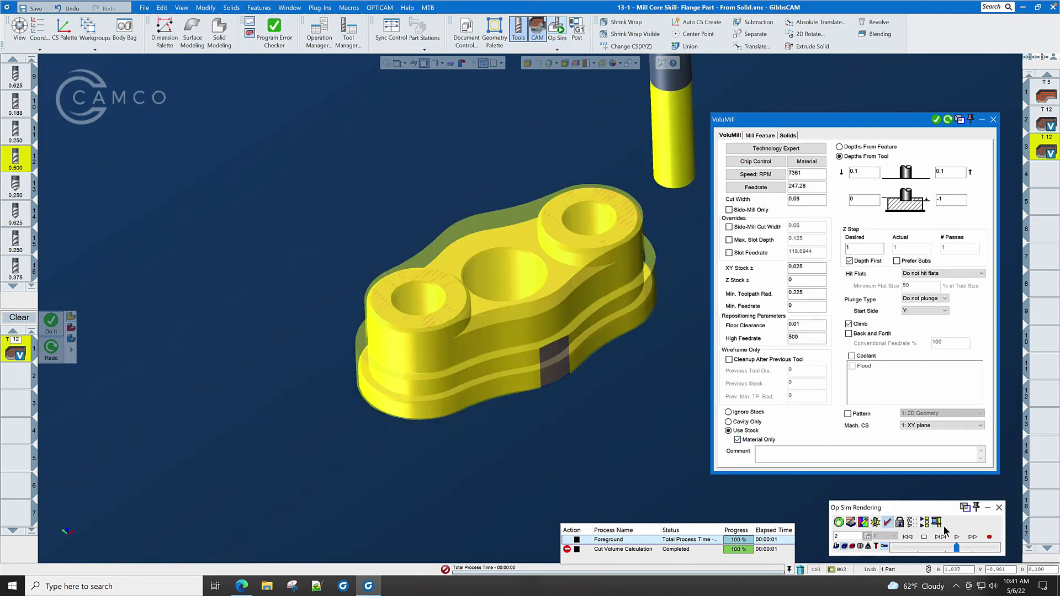
{"action": "left_click", "coordinate": [956, 538]}
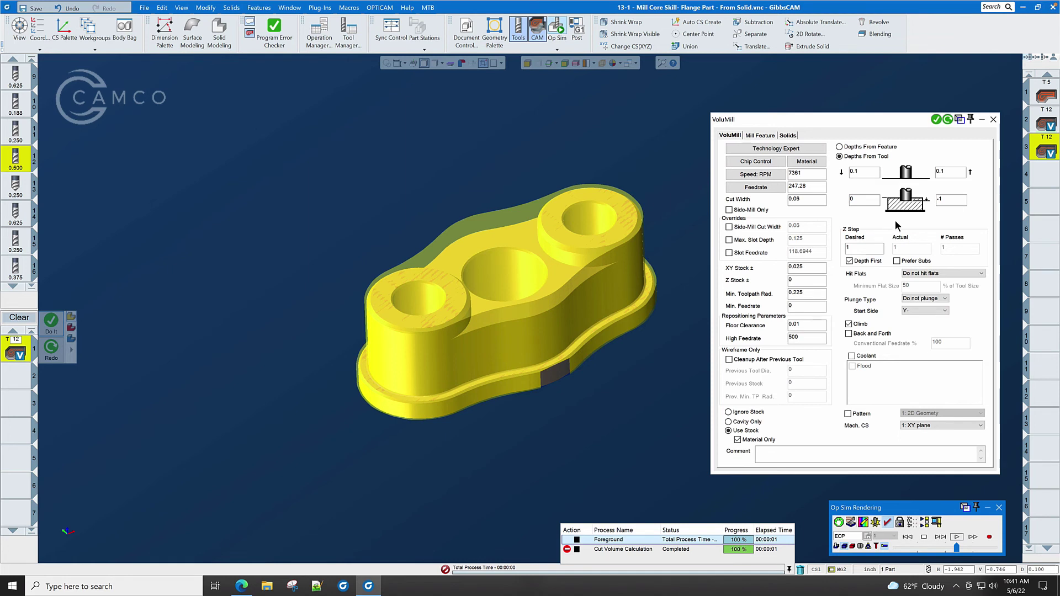
- Change the VoluMill bottom depth from -1 to -0.25 and generate the operation
{"action": "left_click", "coordinate": [945, 200]}
{"action": "type", "text": "-.25"}
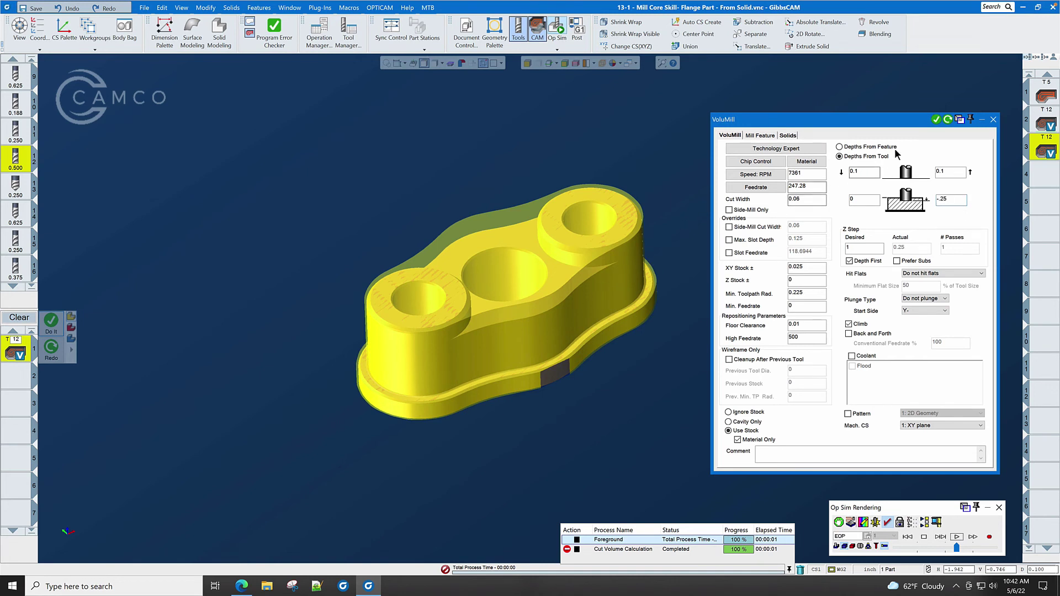
{"action": "left_click", "coordinate": [937, 120]}
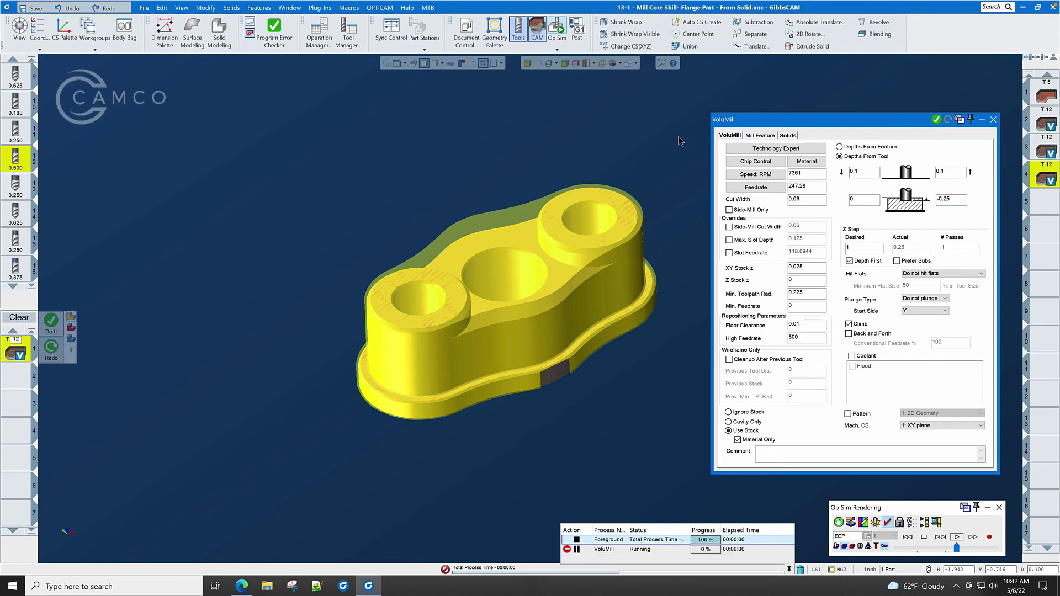